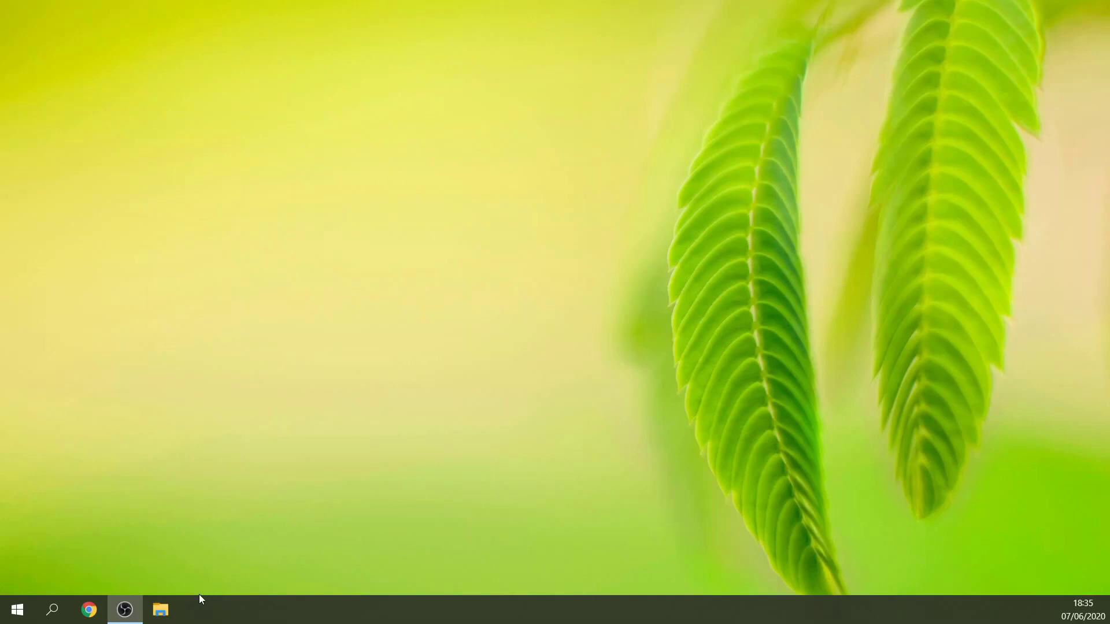
Step: Open the Google Chrome browser
click(89, 610)
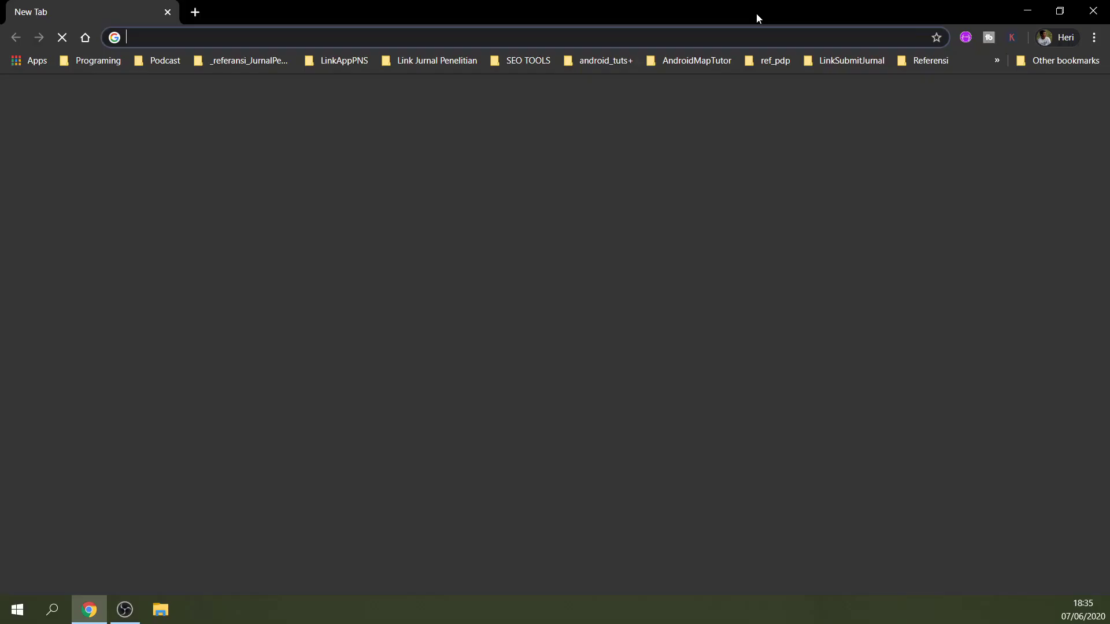
text(http://onedrive.live.com/)
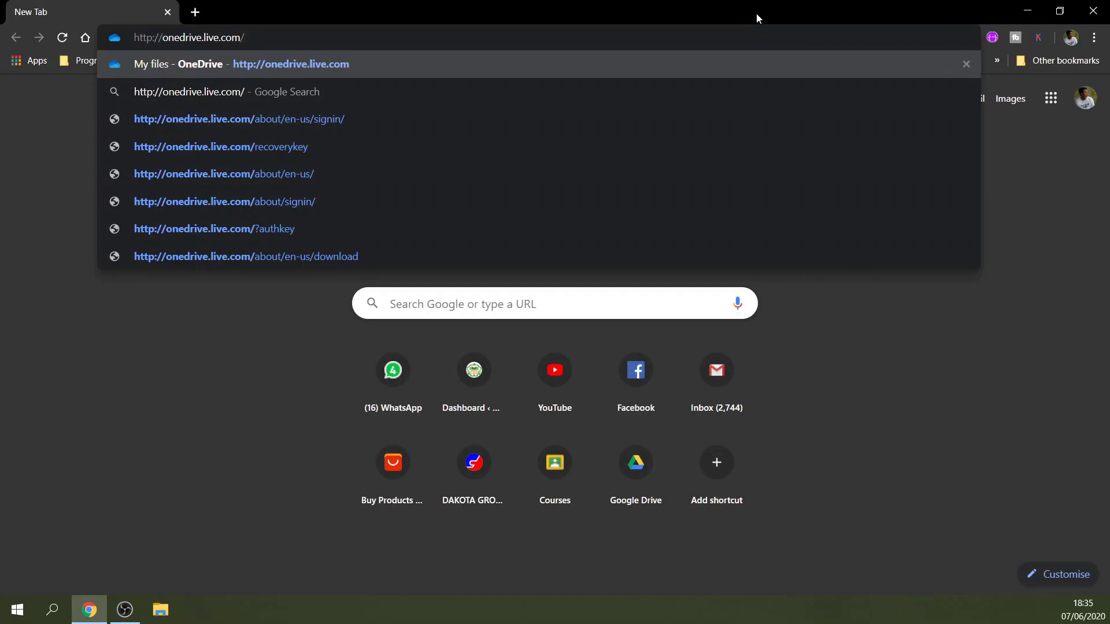
key(BackSpace)
key(BackSpace)
key(BackSpace)
key(BackSpace)
key(BackSpace)
key(BackSpace)
key(BackSpace)
key(BackSpace)
key(BackSpace)
key(BackSpace)
key(BackSpace)
key(BackSpace)
key(BackSpace)
key(BackSpace)
key(BackSpace)
key(BackSpace)
key(BackSpace)
key(BackSpace)
key(BackSpace)
key(BackSpace)
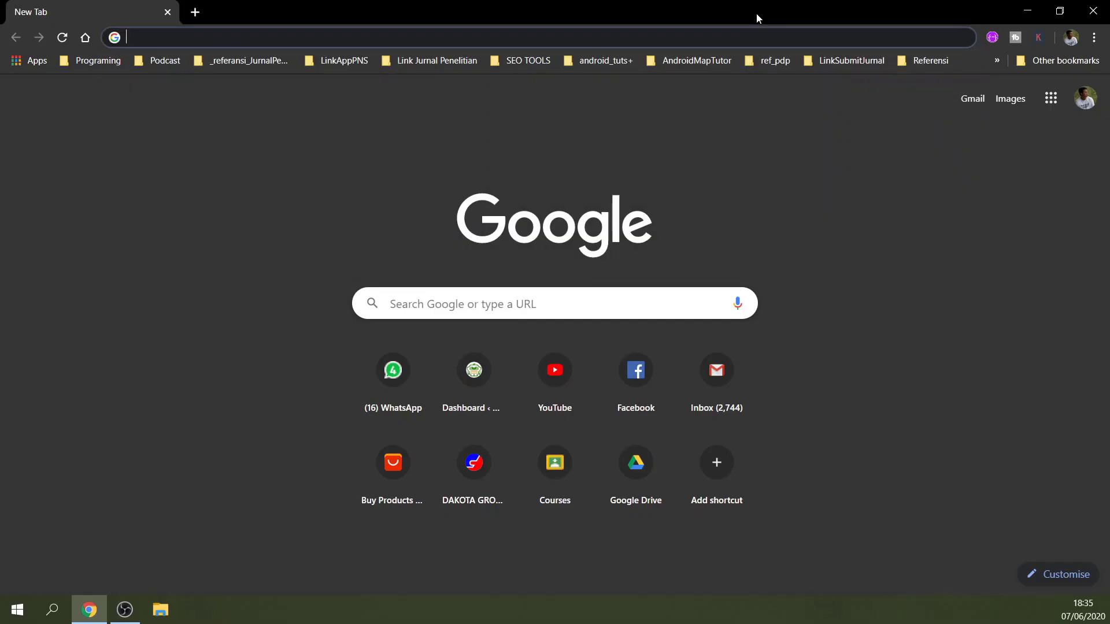
Step: Search Google for "microsoft" and open the Microsoft official home page
text(micro)
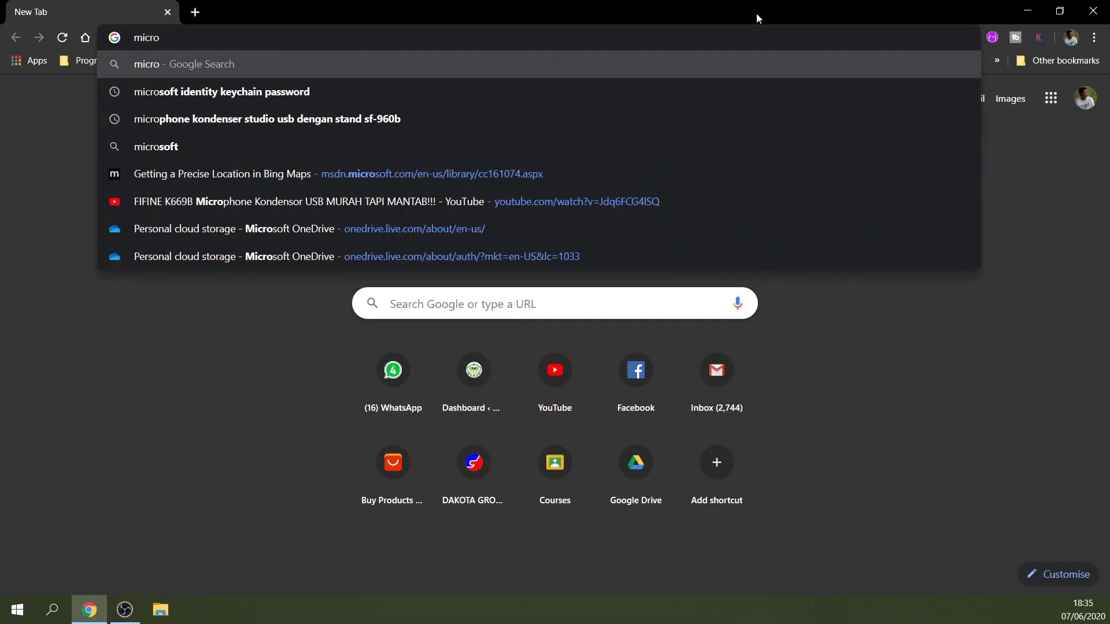
text(soft)
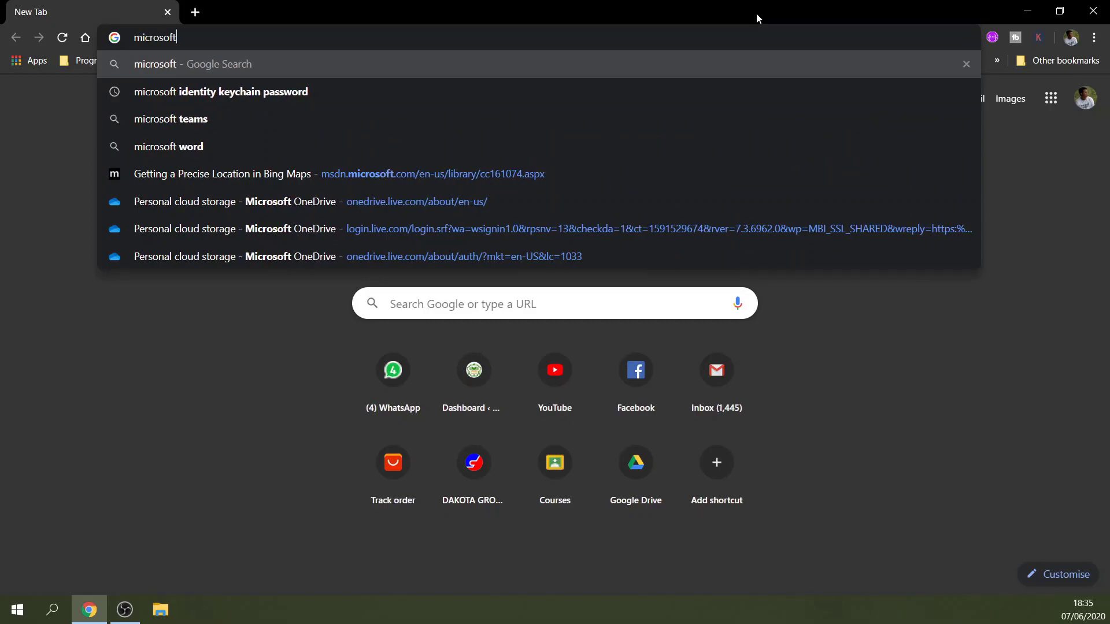
key(Return)
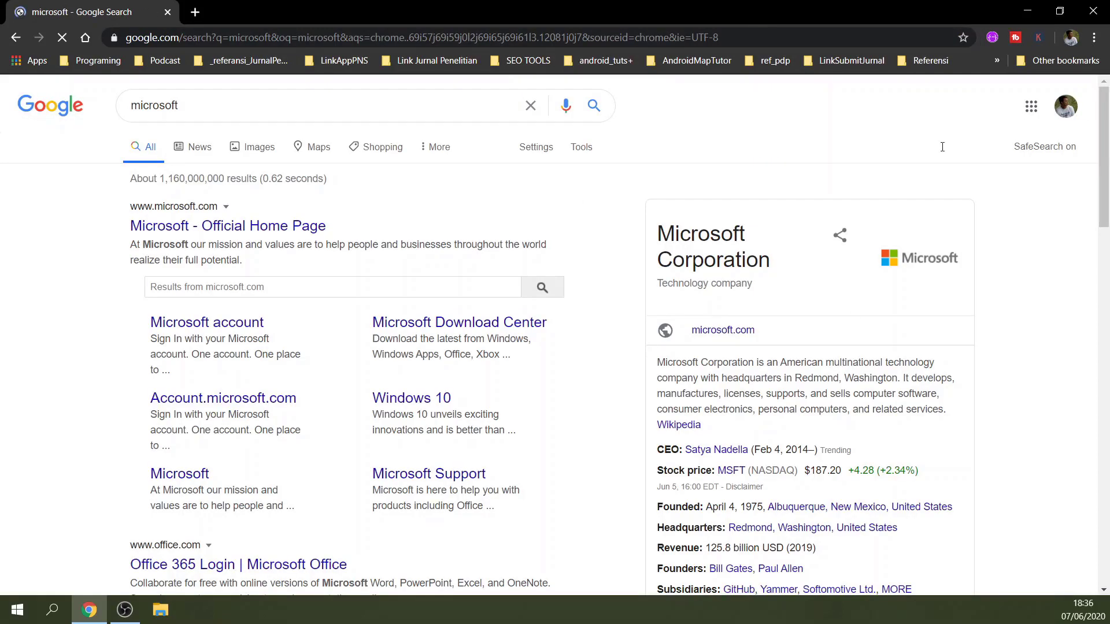
click(206, 226)
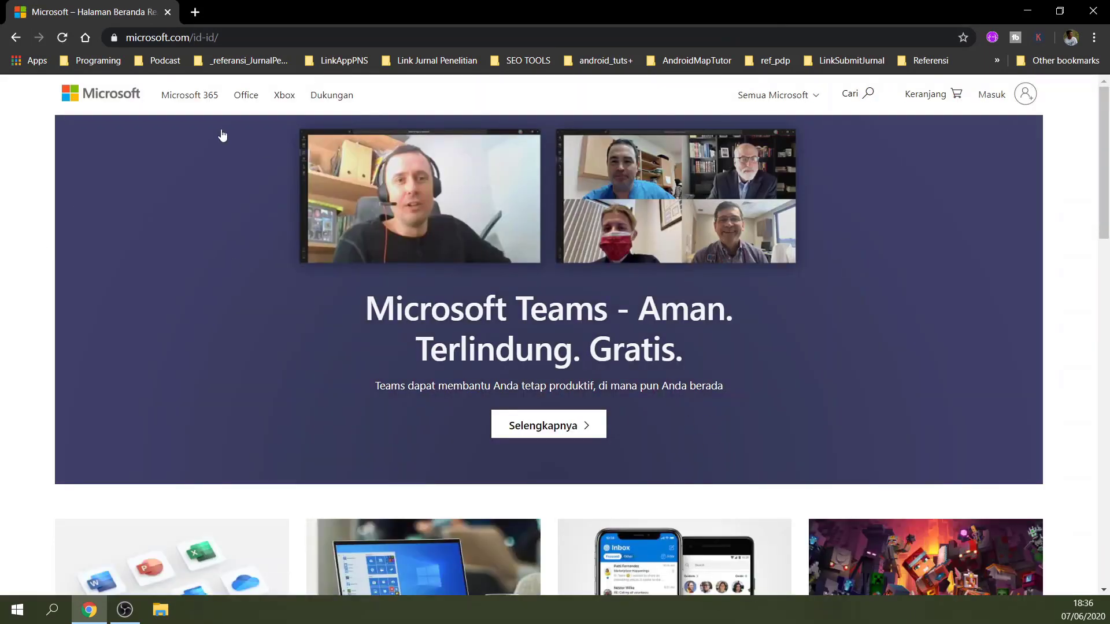
Step: Sign in to the Microsoft account with the account e-mail and the account password
click(993, 99)
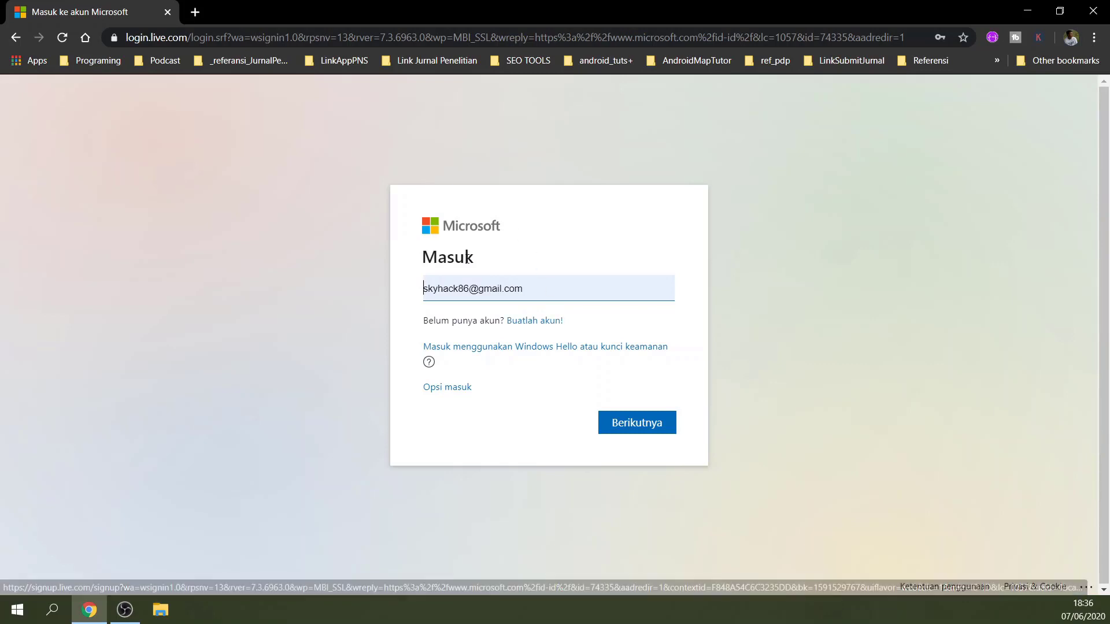
click(635, 428)
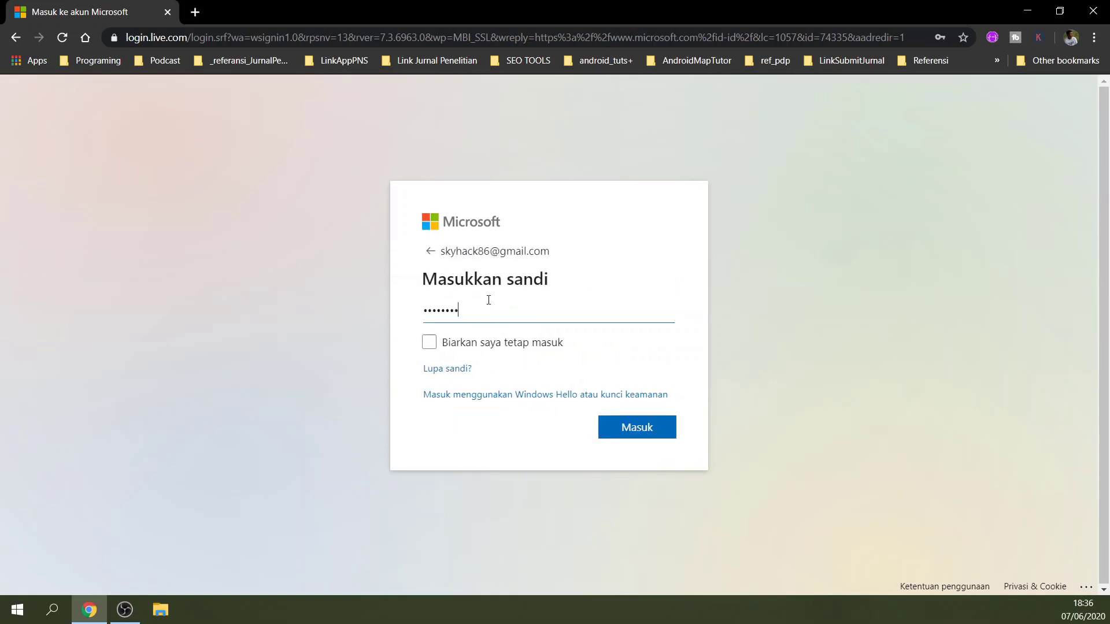
click(657, 429)
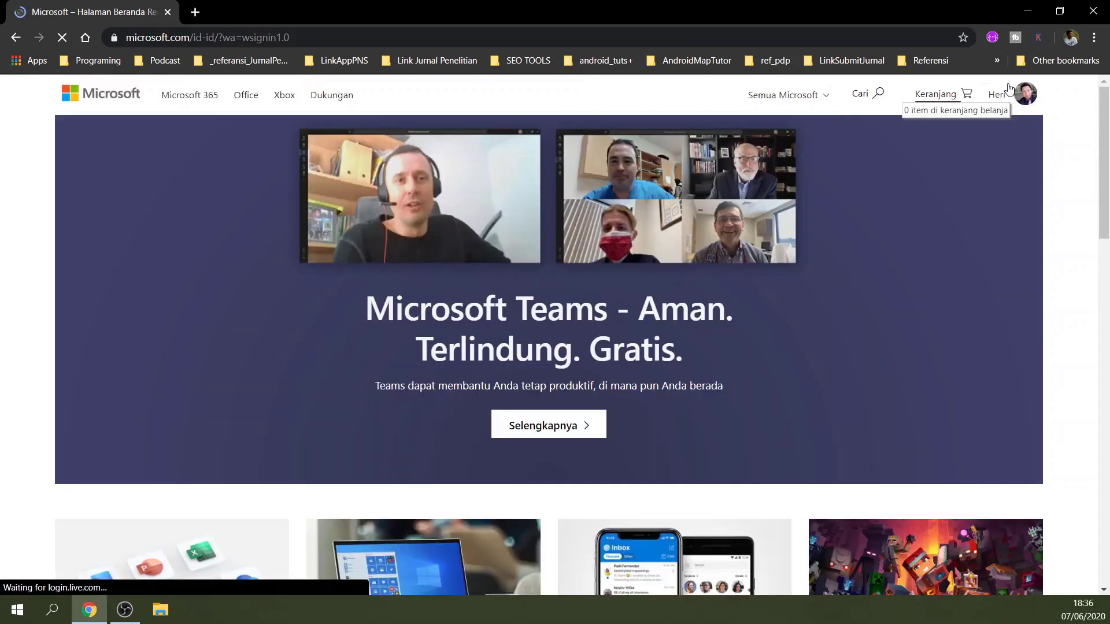
Step: Open the Microsoft OneDrive page from the home page's OneDrive banner and go to the account's own OneDrive files
scroll(959, 154, down, 5)
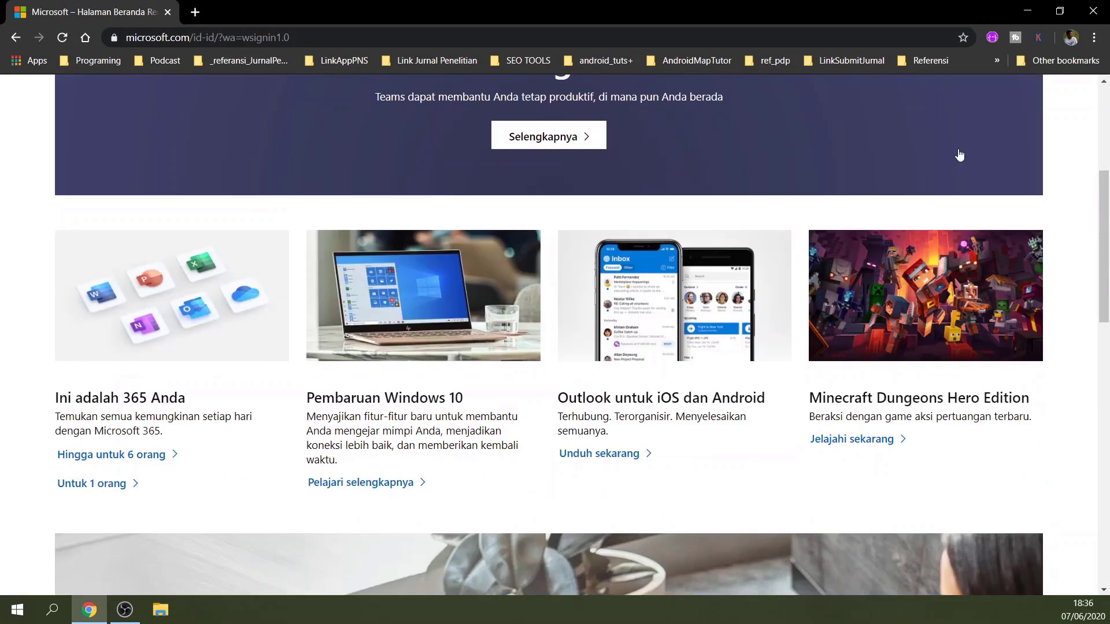
scroll(40, 401, down, 7)
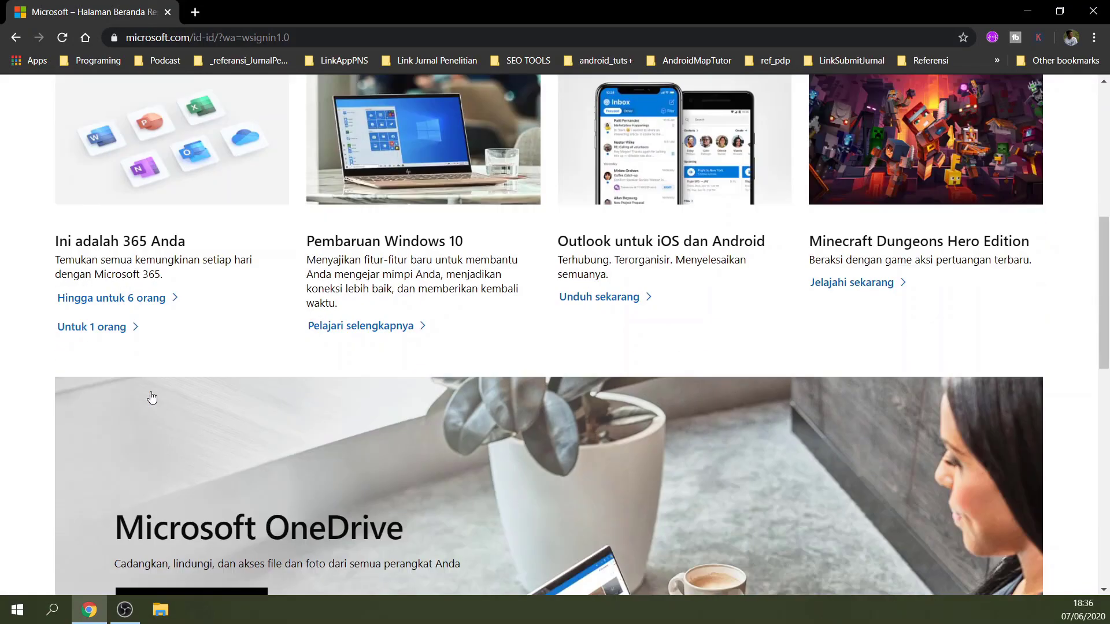
scroll(84, 233, up, 7)
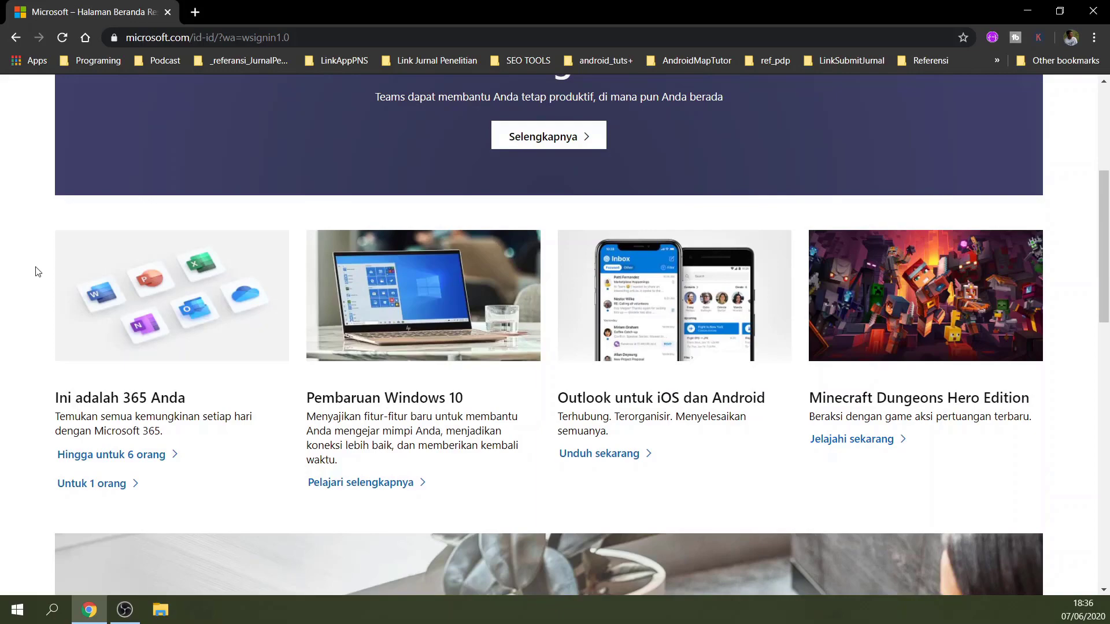
scroll(29, 293, down, 9)
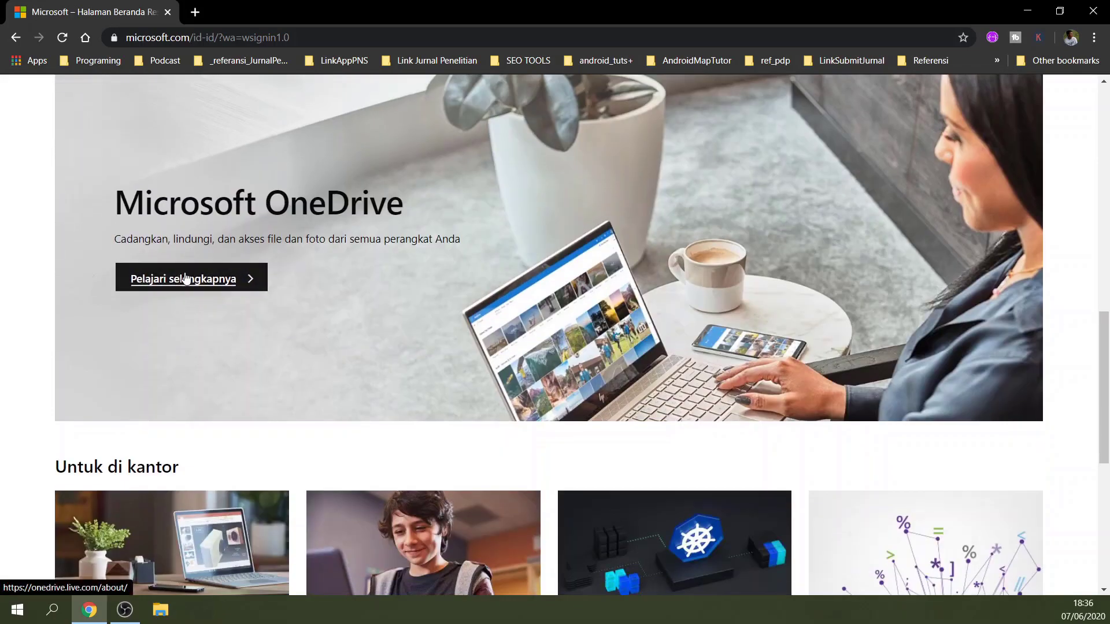
click(183, 283)
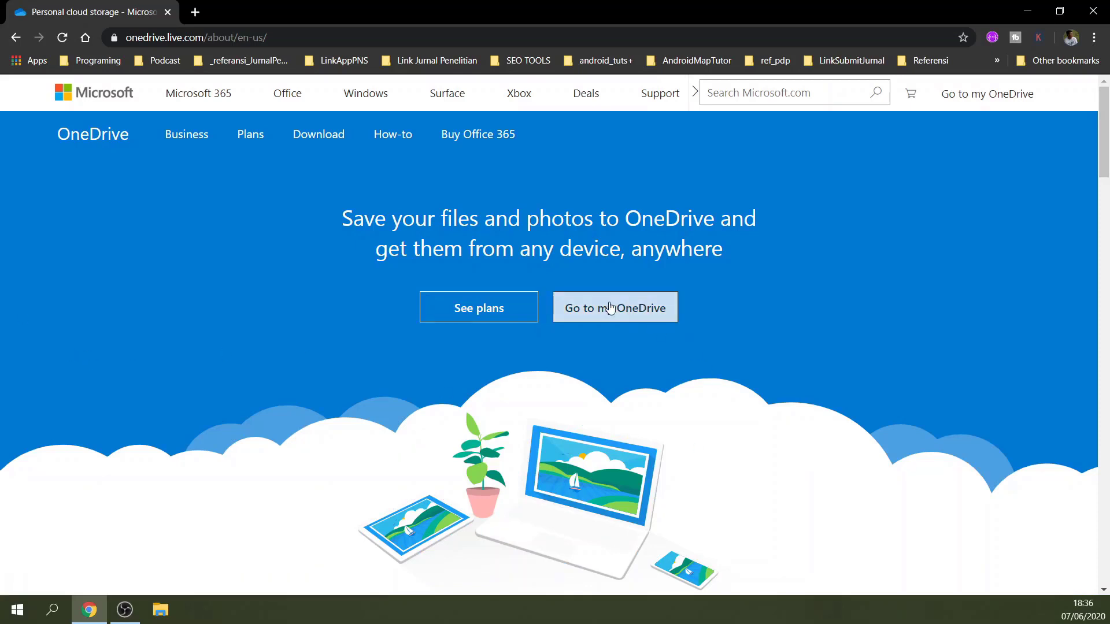
click(601, 318)
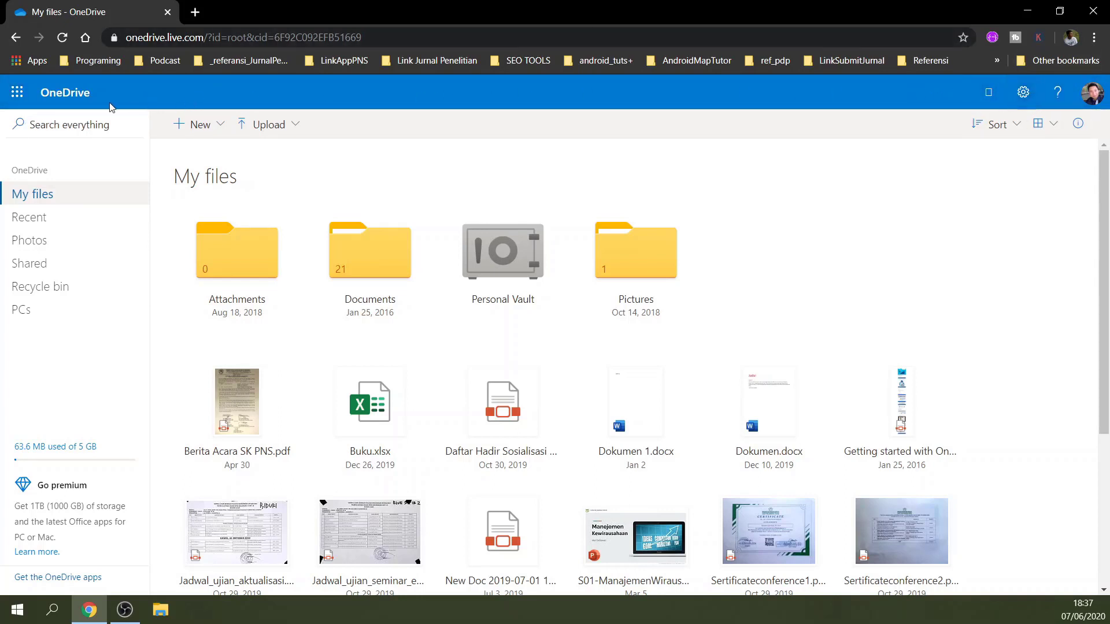
Step: Switch from OneDrive to Word on the web and open its full list of templates
click(10, 98)
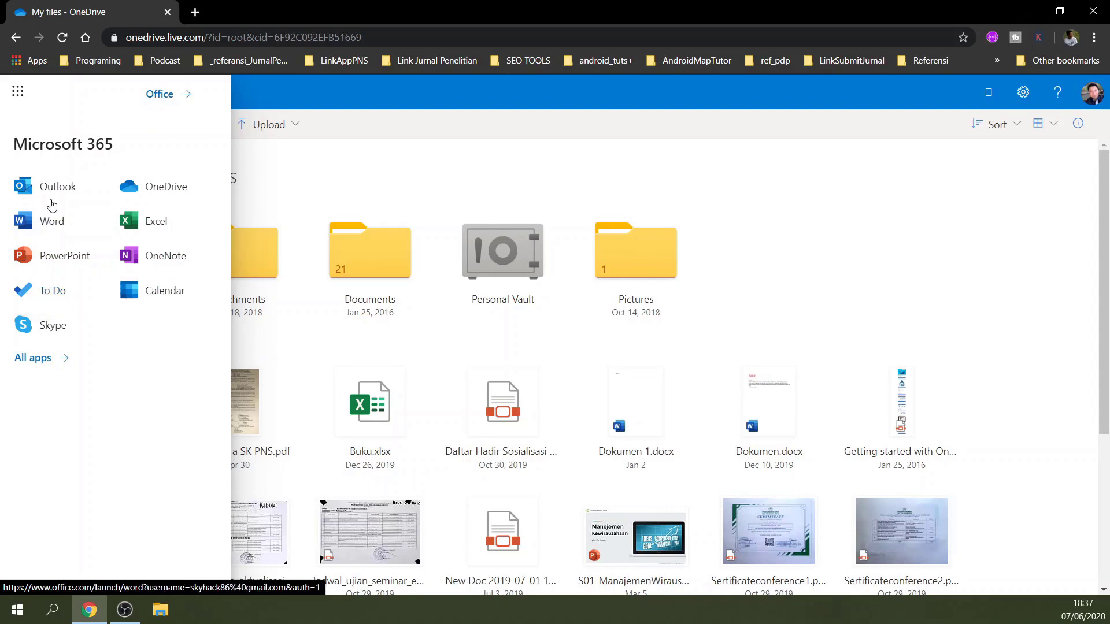
click(30, 226)
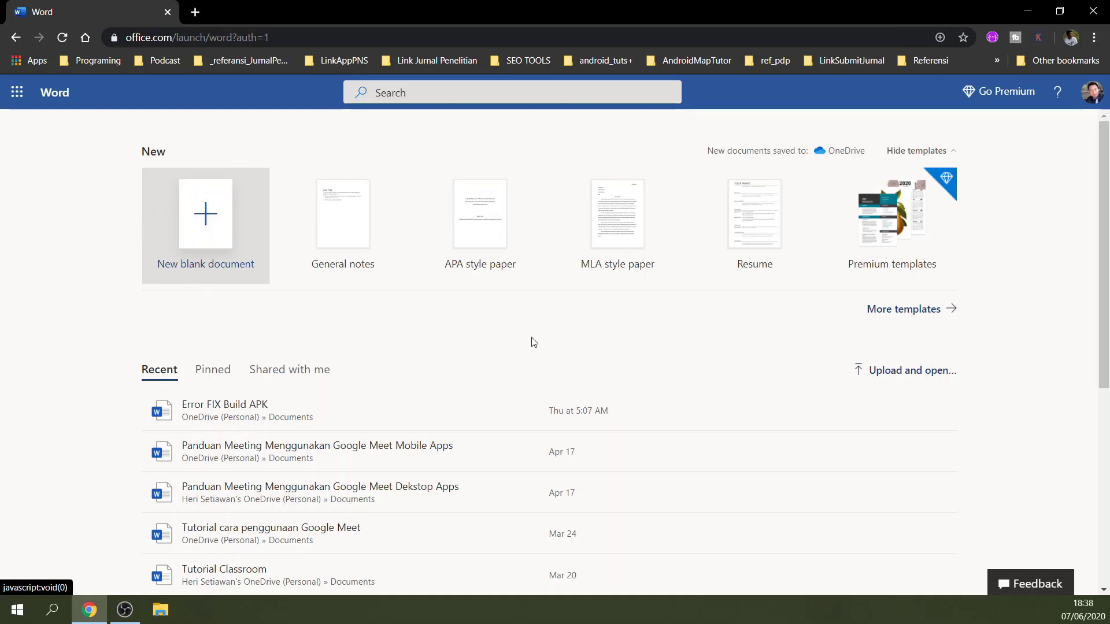
click(910, 317)
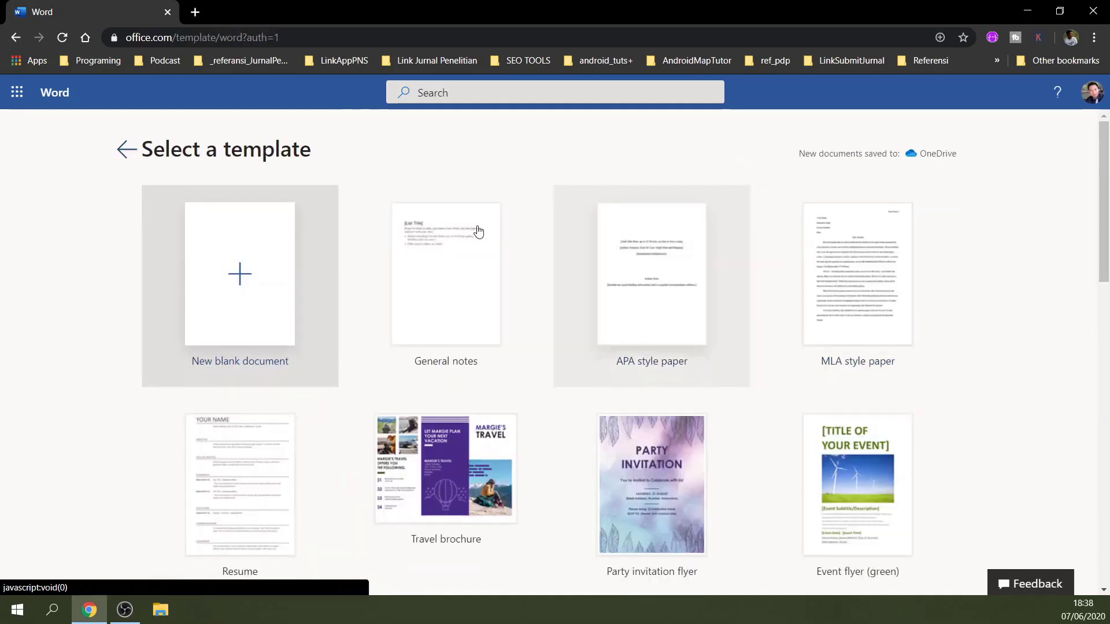
Step: Create a new document from the Simple cover letter template
scroll(462, 243, down, 3)
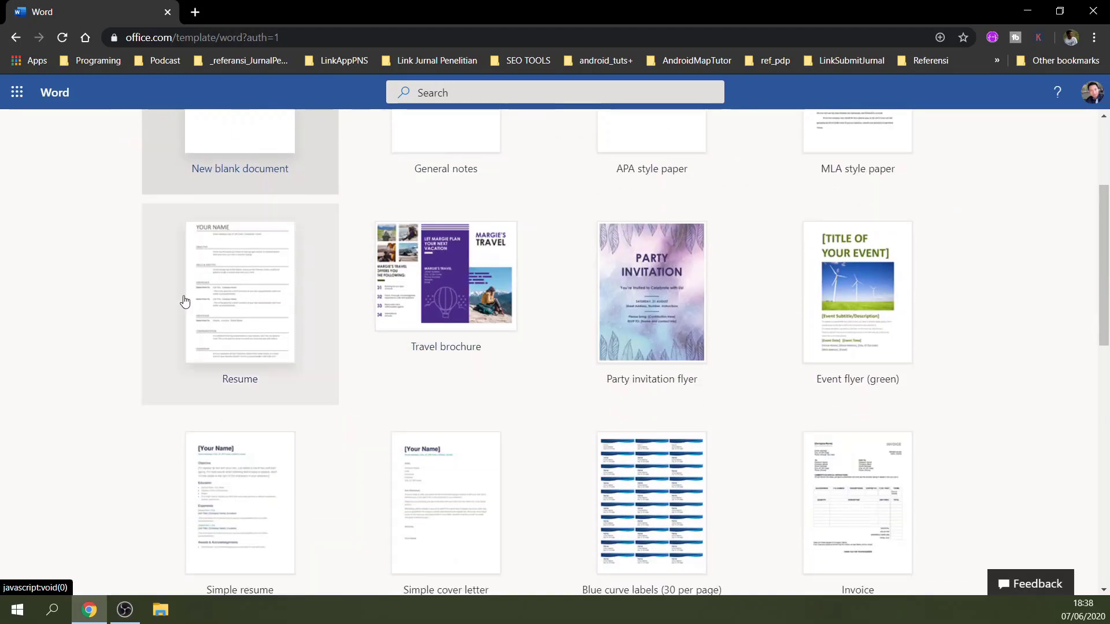
scroll(238, 313, down, 5)
scroll(241, 315, down, 5)
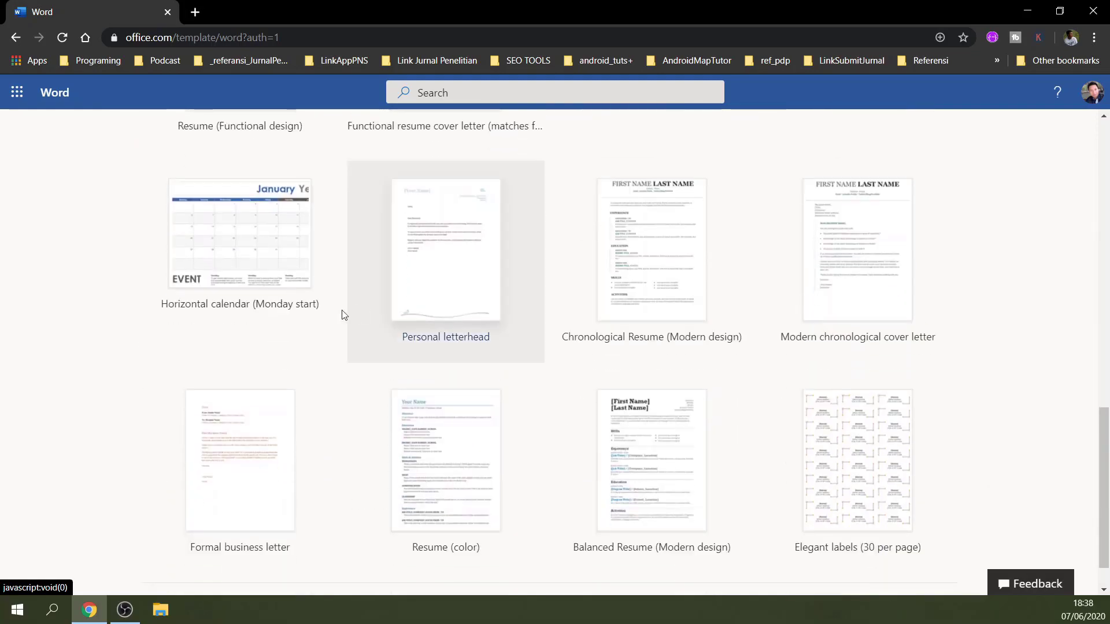
scroll(342, 315, up, 5)
scroll(360, 280, down, 3)
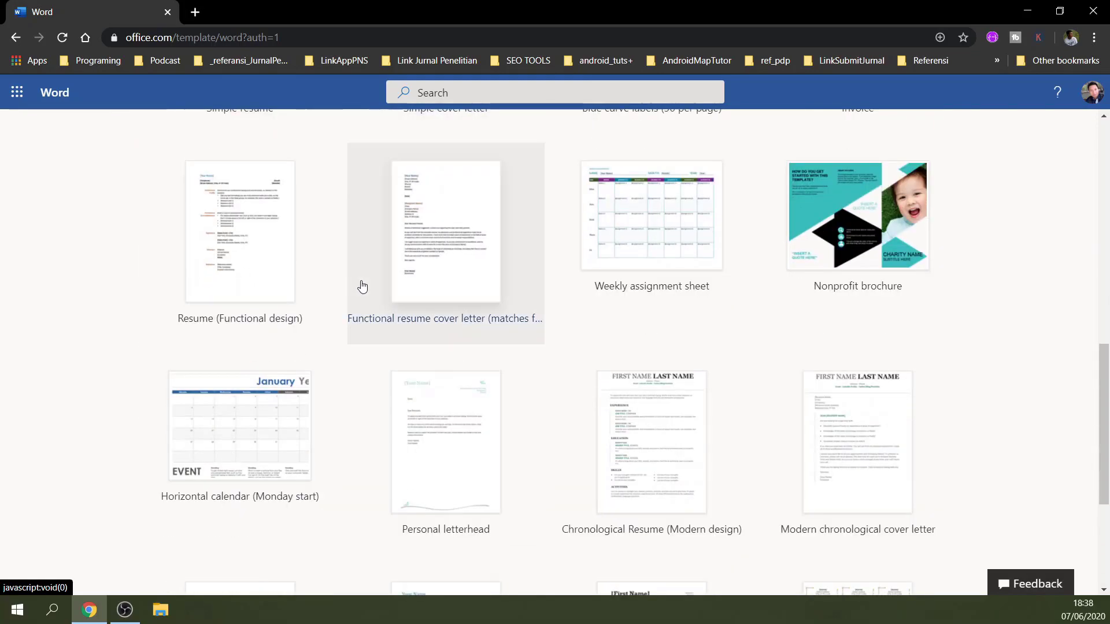
scroll(186, 285, down, 4)
scroll(418, 332, up, 12)
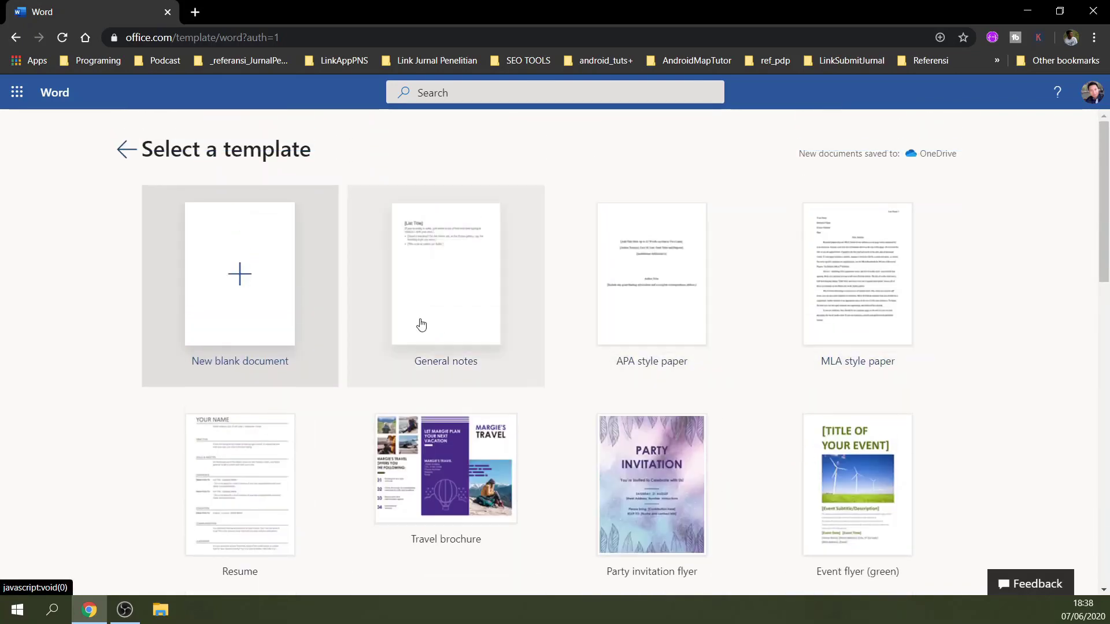
scroll(421, 322, down, 5)
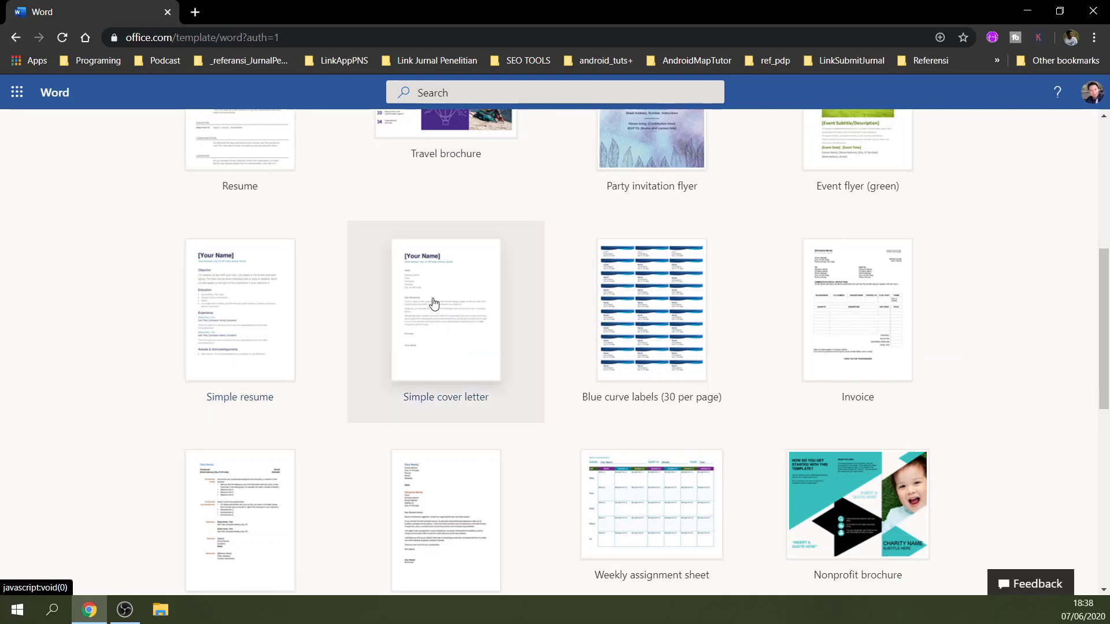
click(434, 304)
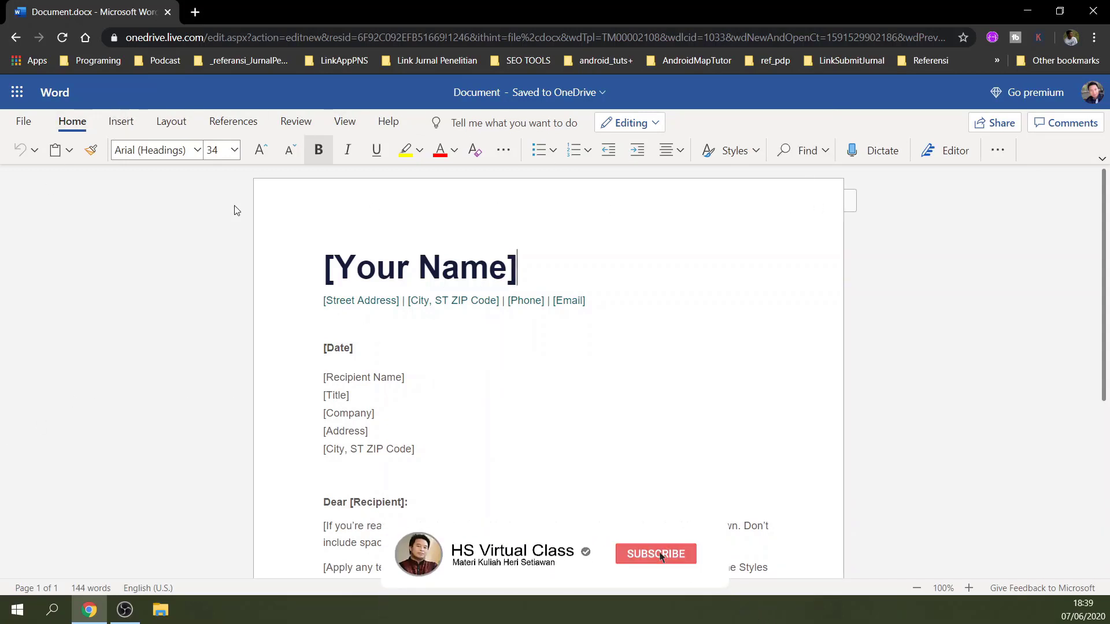
click(34, 156)
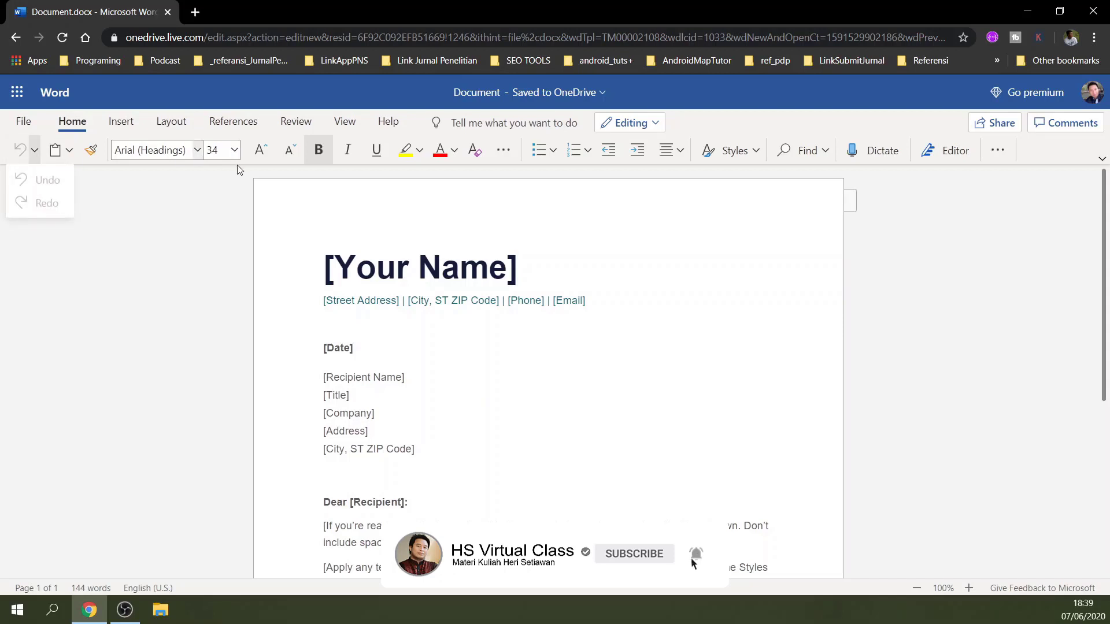
click(121, 122)
click(173, 123)
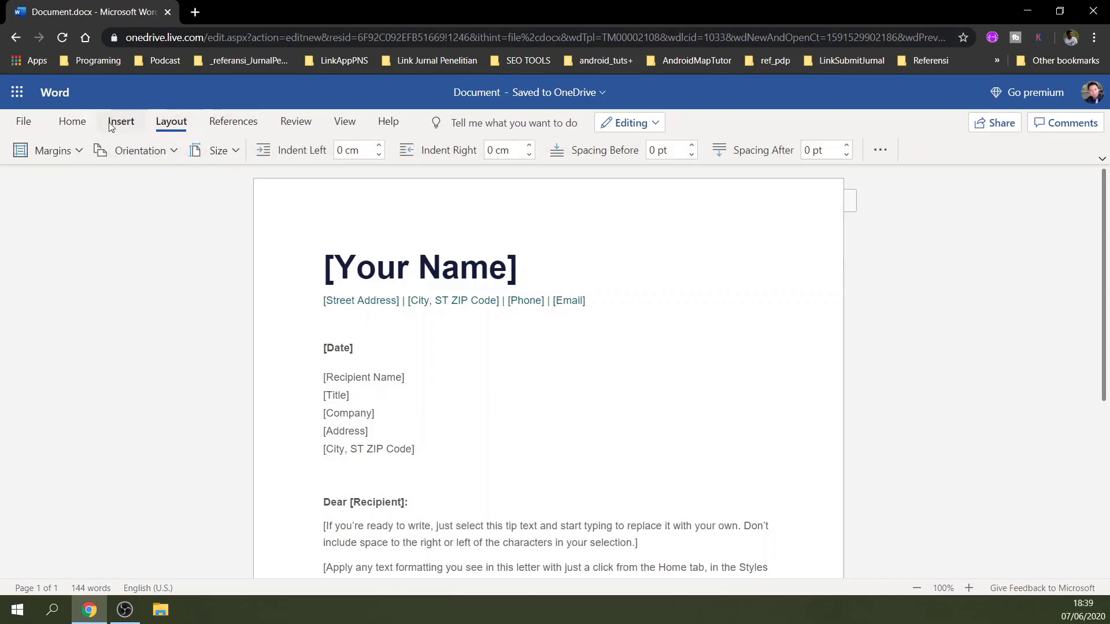
click(76, 121)
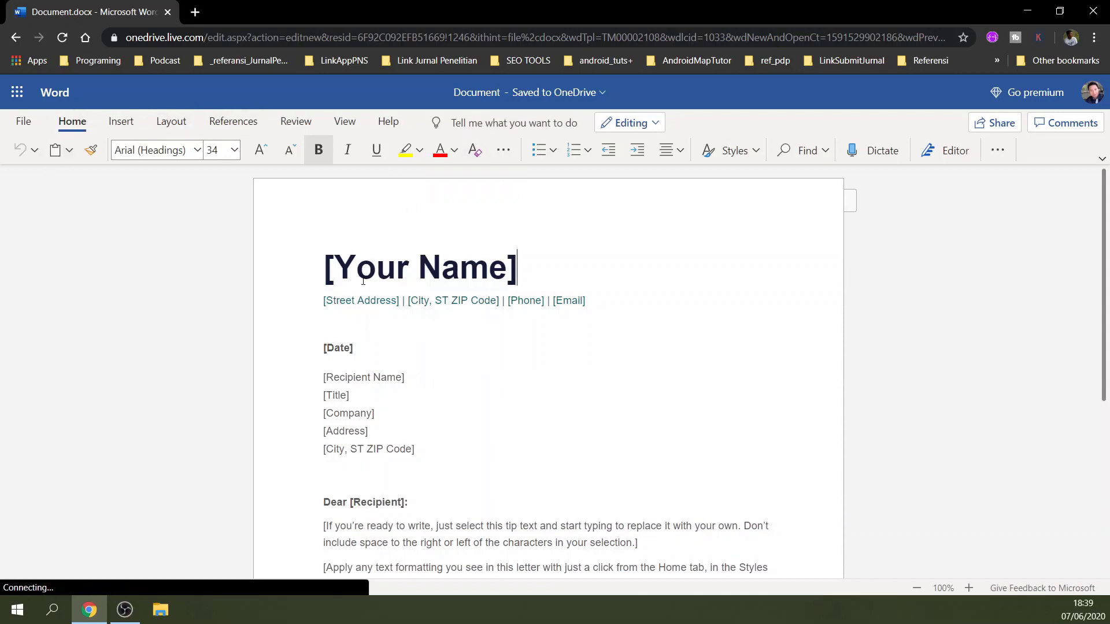
Step: Open the link settings for sharing the cover letter document and set the Allow editing option to enabled
click(986, 128)
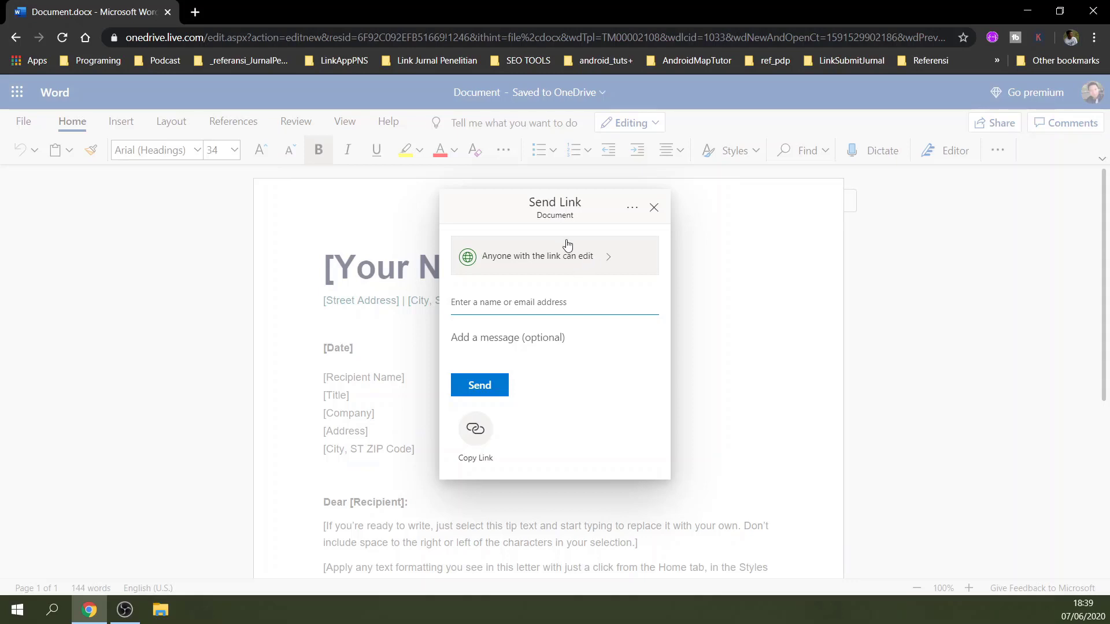
click(611, 261)
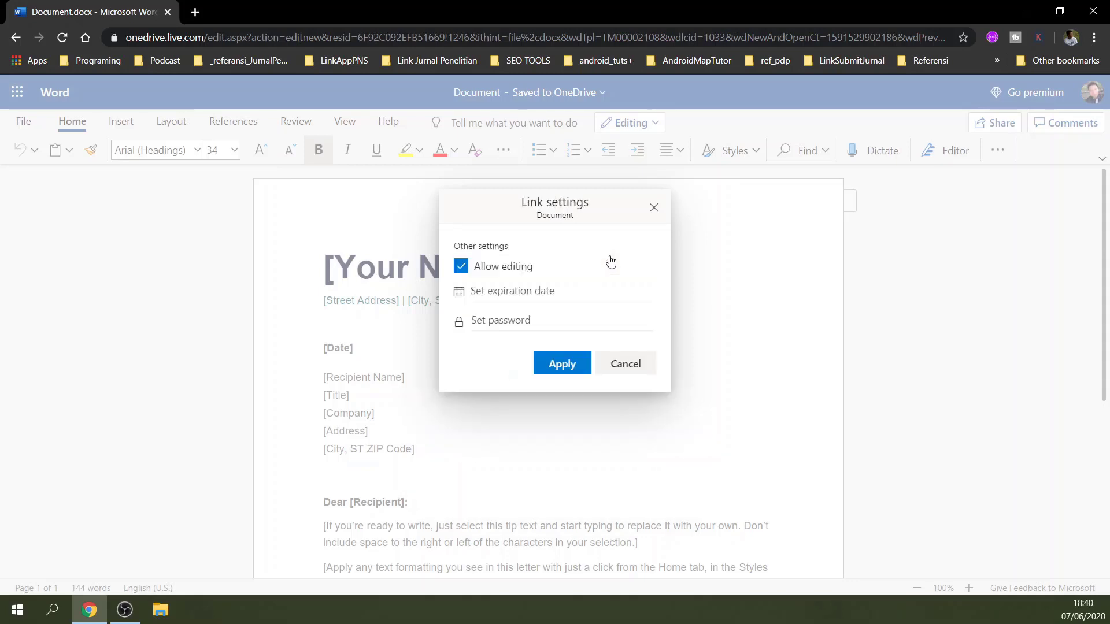
click(462, 267)
click(464, 270)
click(464, 271)
Step: Try to set a password and an expiration date for the sharing link
click(481, 324)
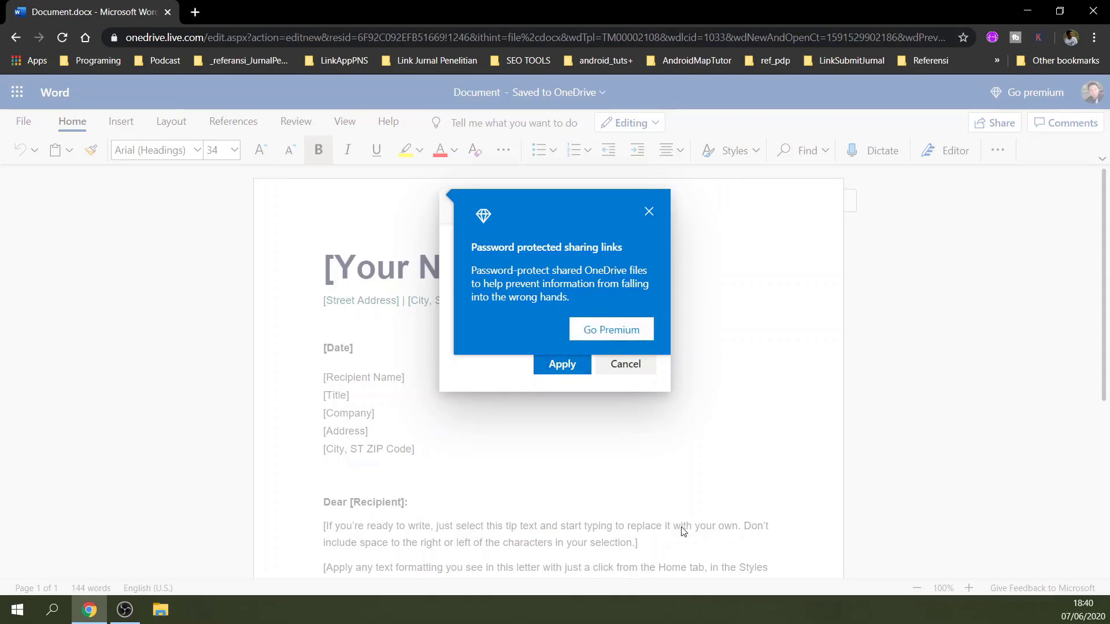
click(648, 212)
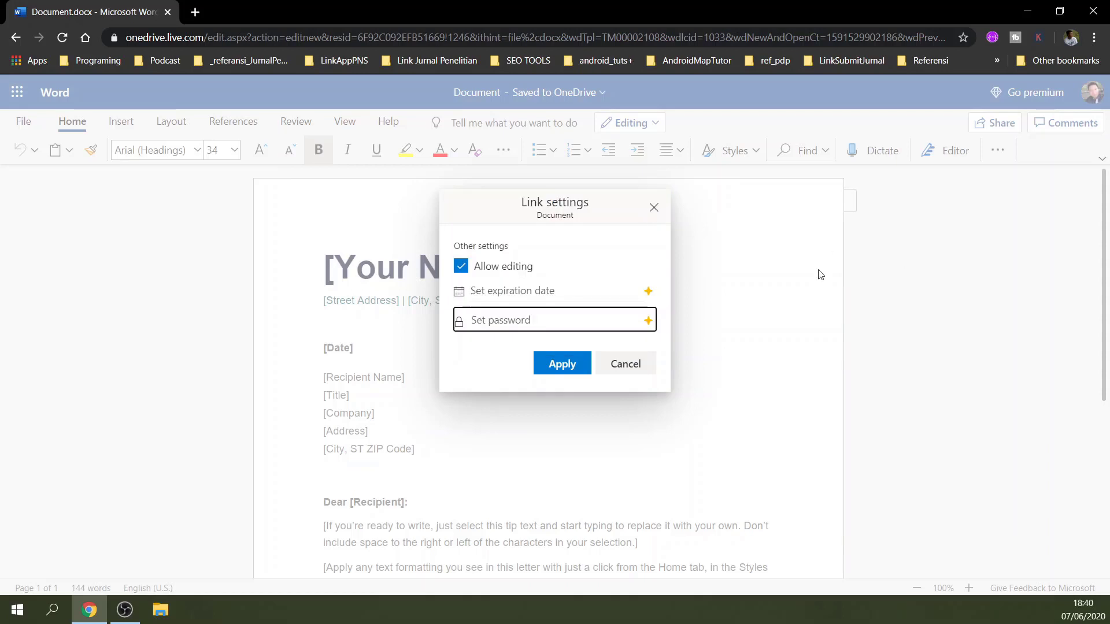
click(636, 293)
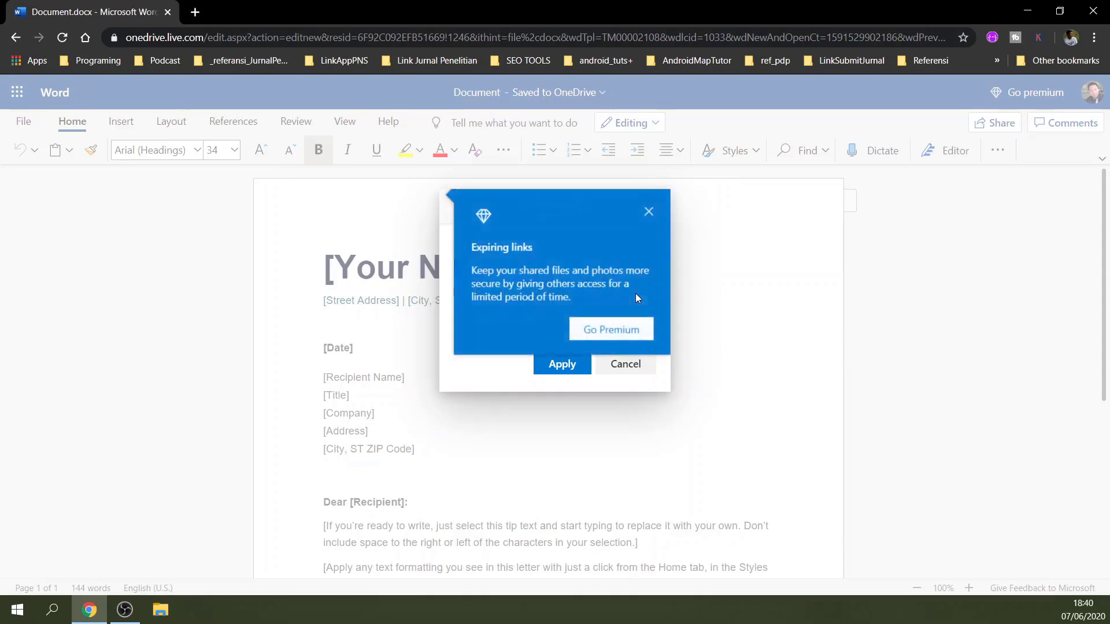
click(649, 212)
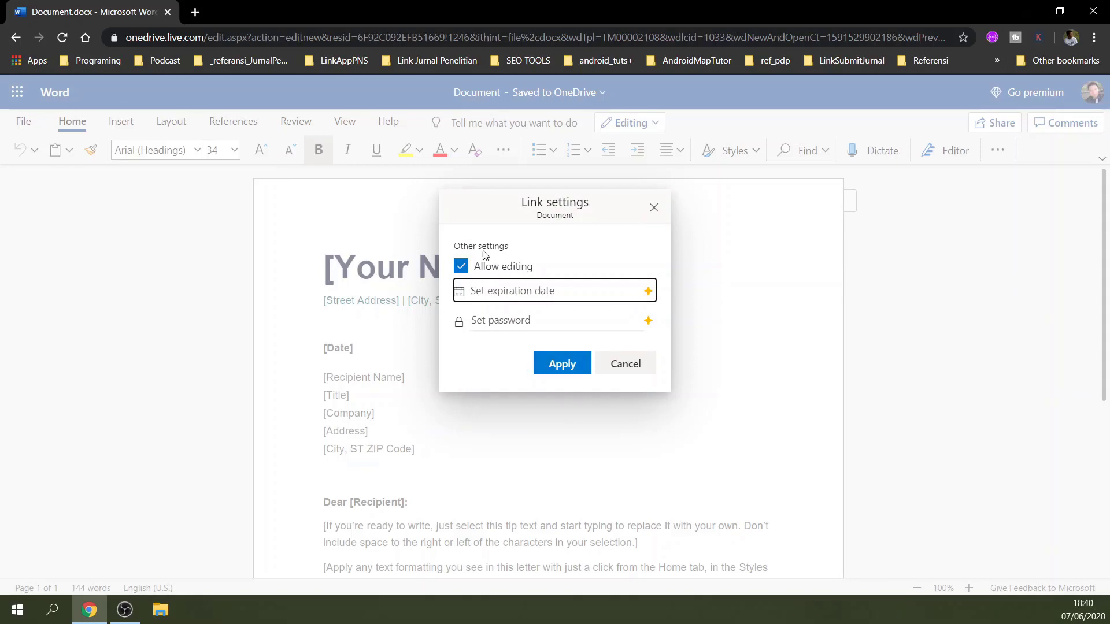
Step: Apply the sharing link settings with Allow editing enabled
click(545, 363)
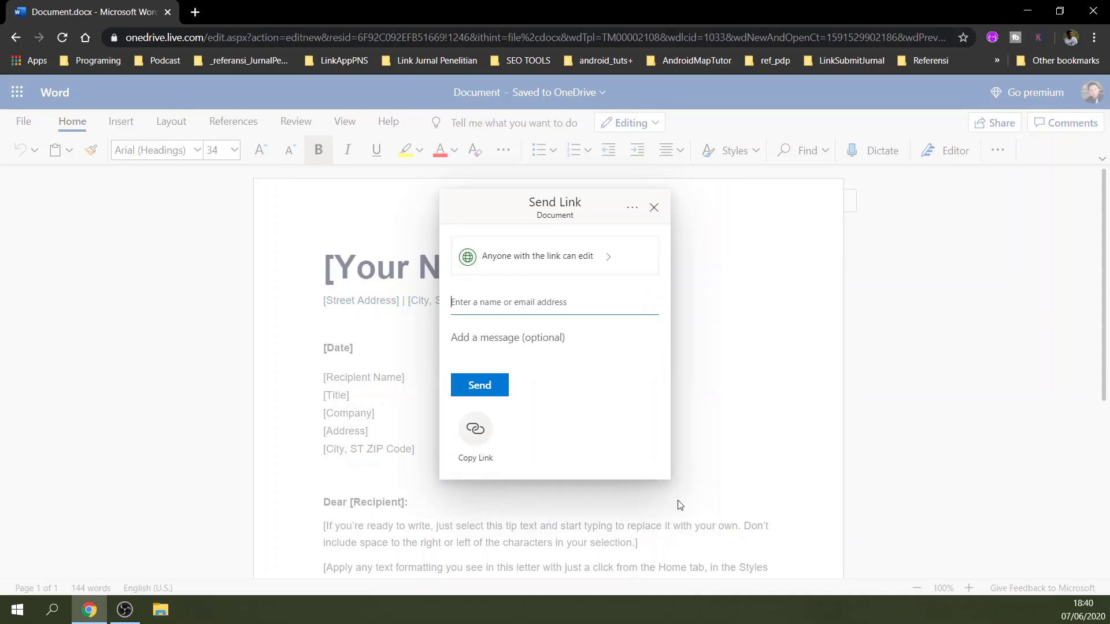
Step: Try to find a recipient by name for sending the sharing link
click(468, 303)
text(h)
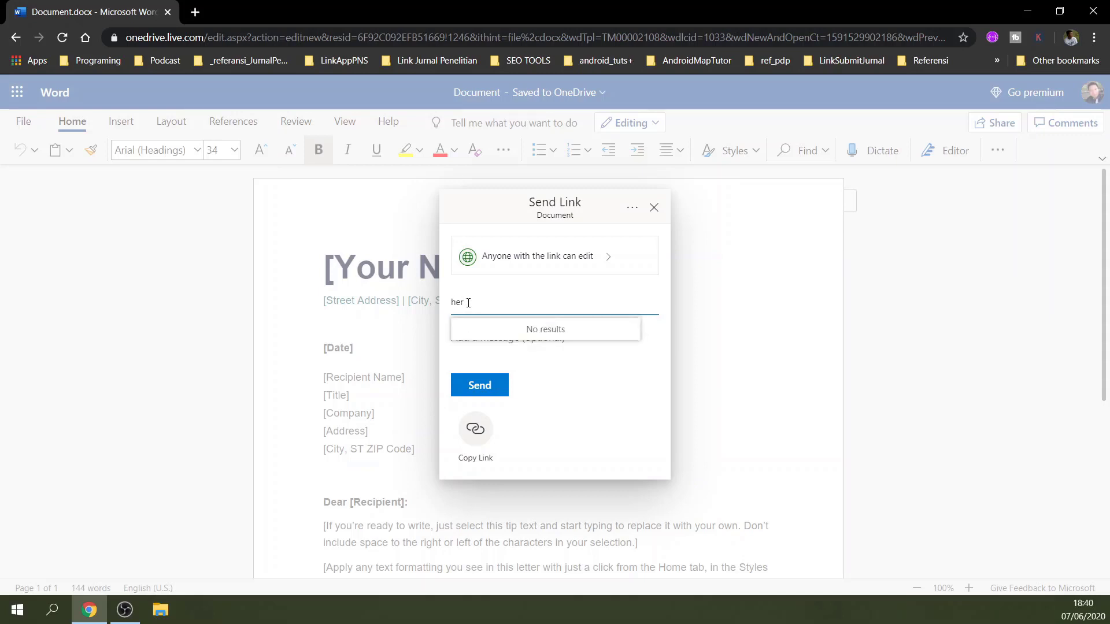
key(BackSpace)
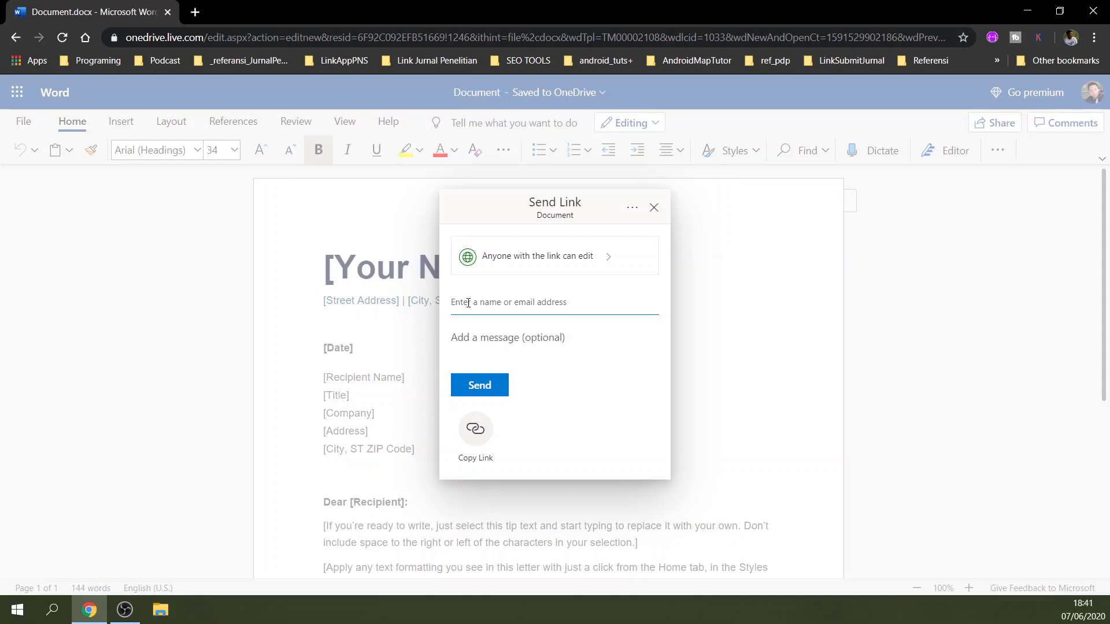
text(heri)
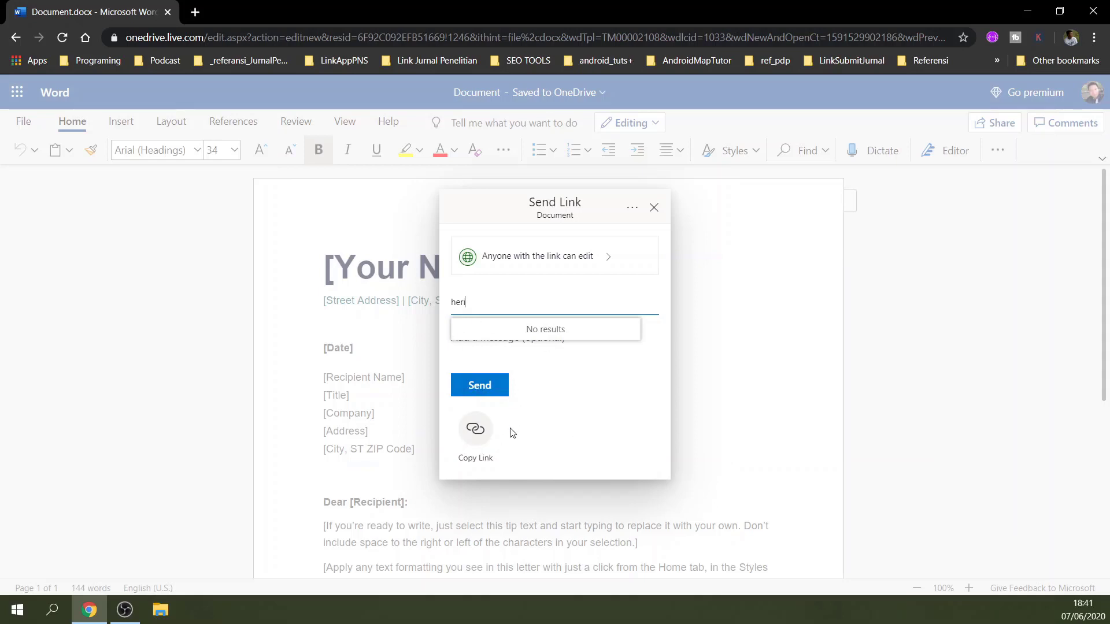
click(505, 355)
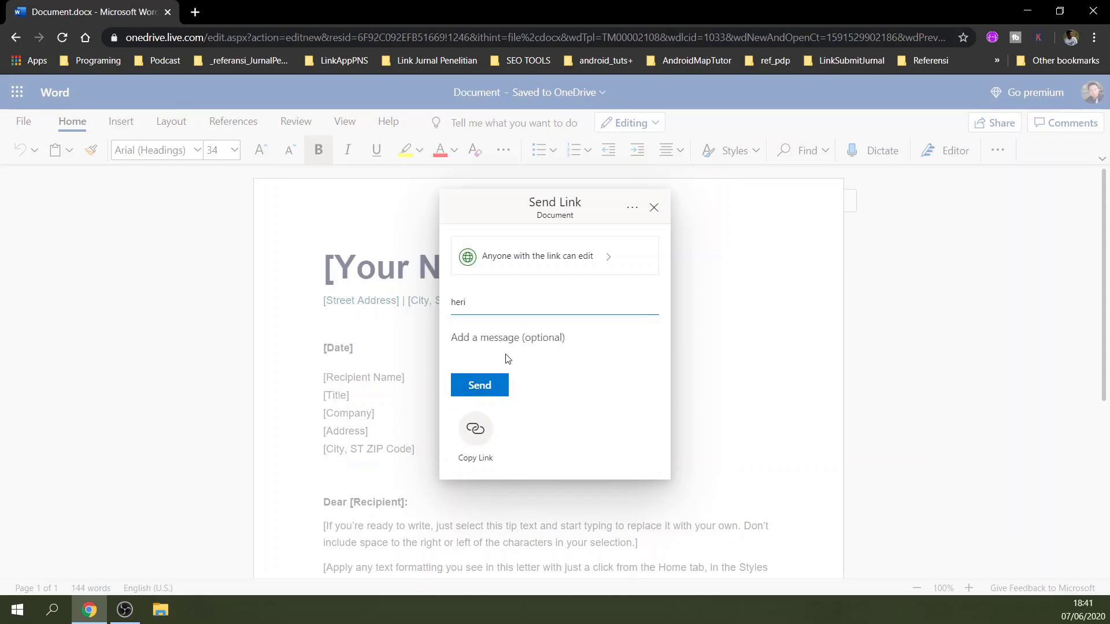
Step: Copy the document's editable sharing link and open it in a new incognito window
click(474, 431)
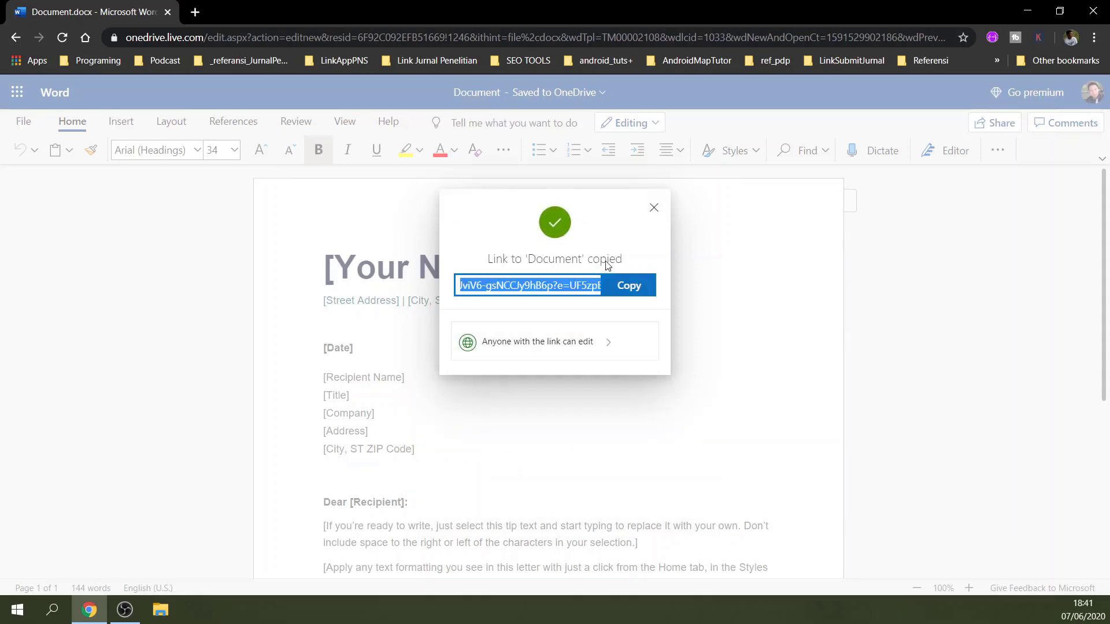
click(631, 294)
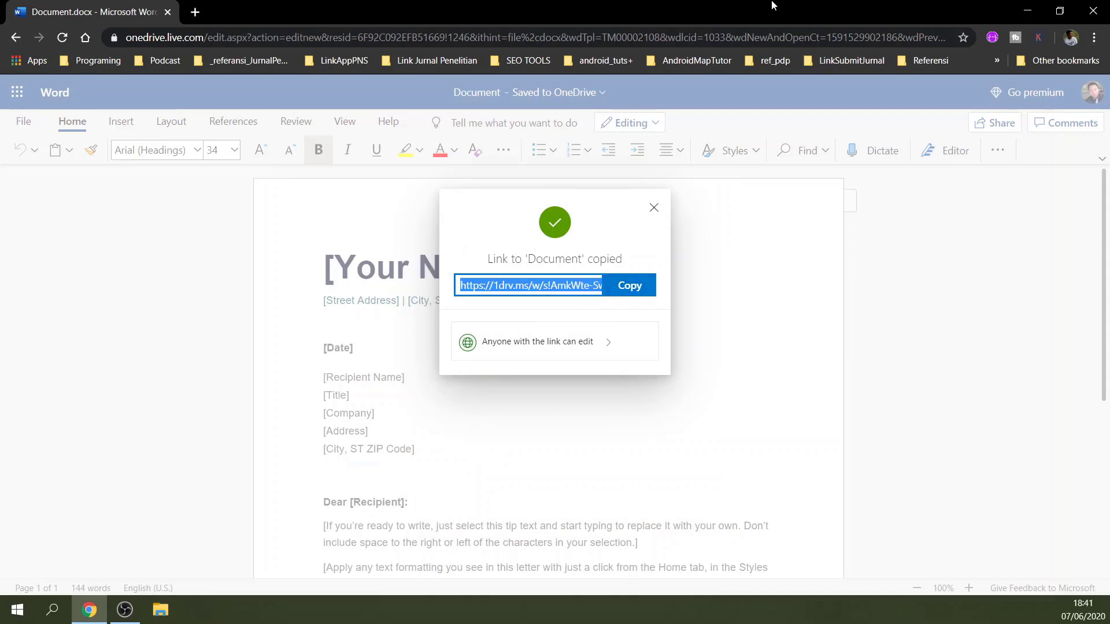
click(1094, 37)
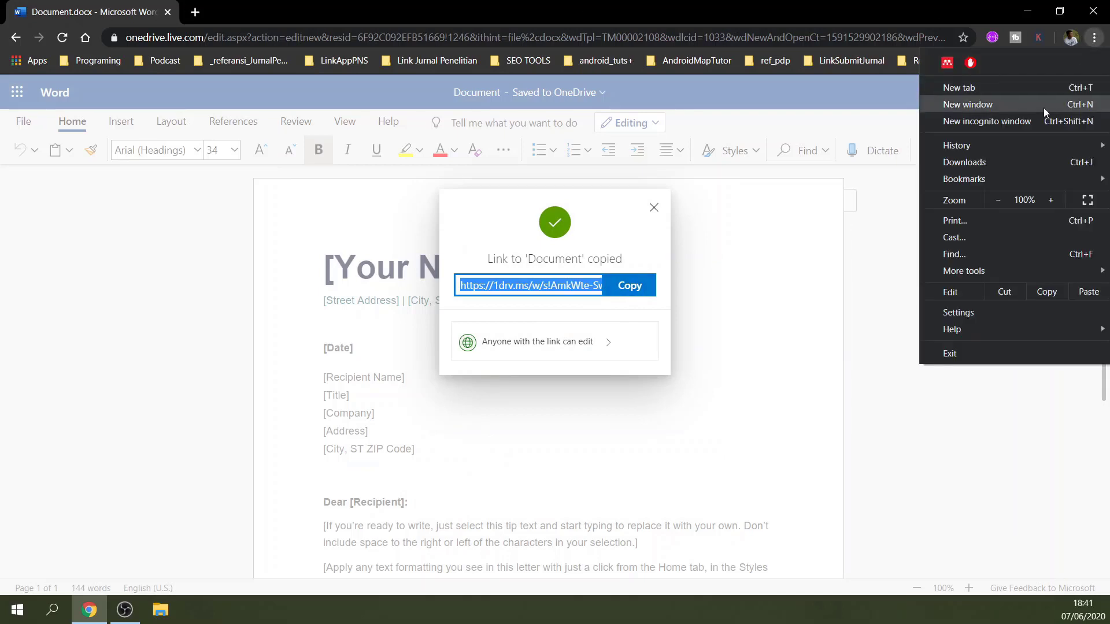
click(1022, 127)
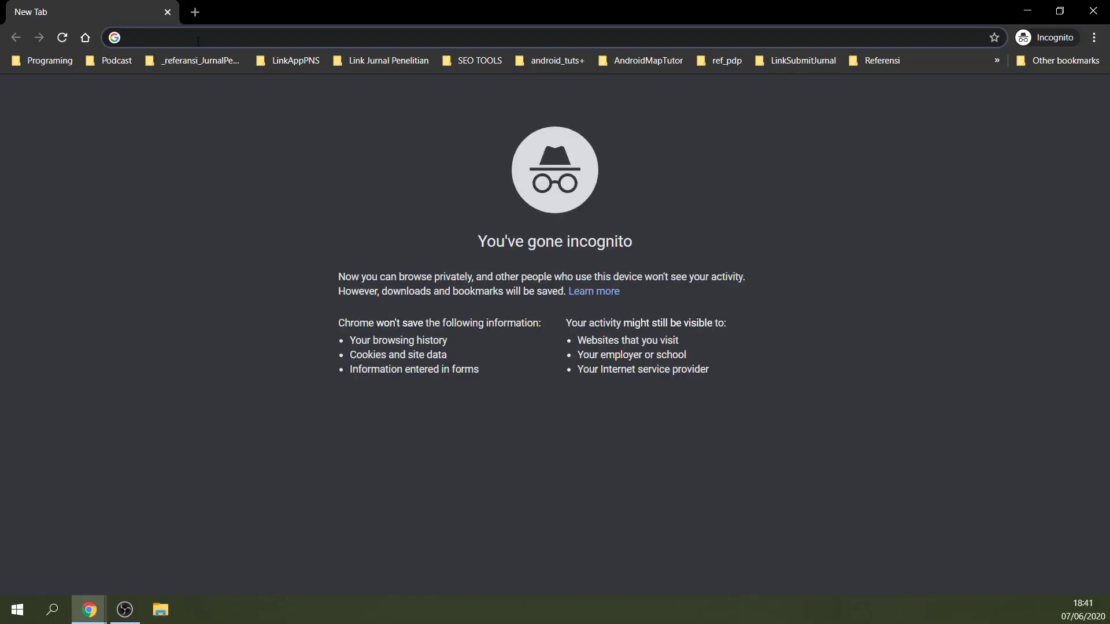
right_click(192, 40)
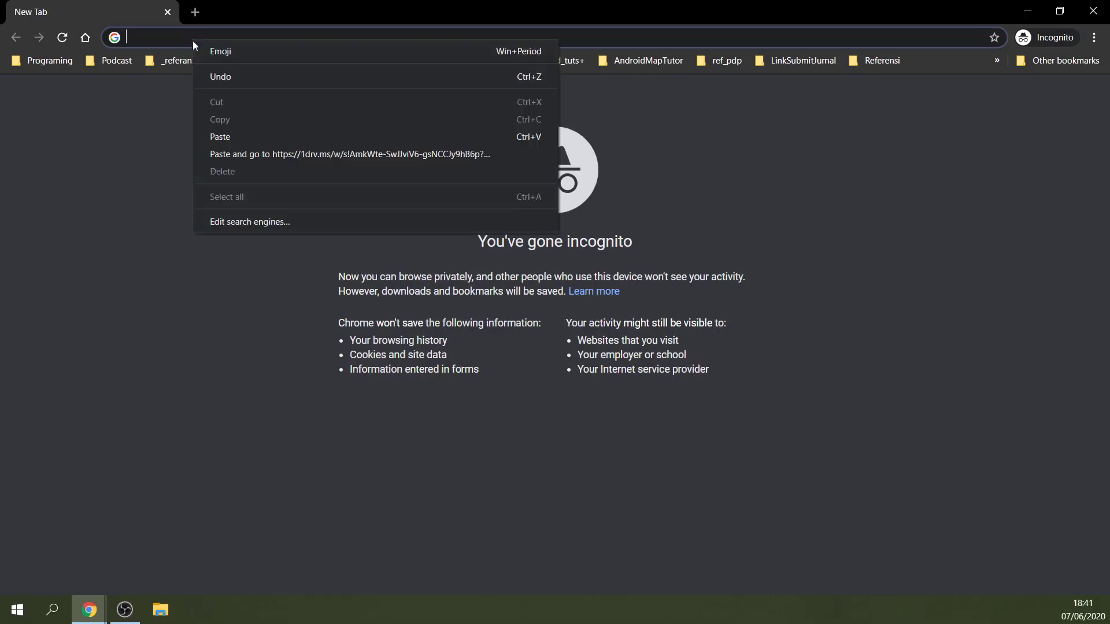
click(248, 137)
key(Return)
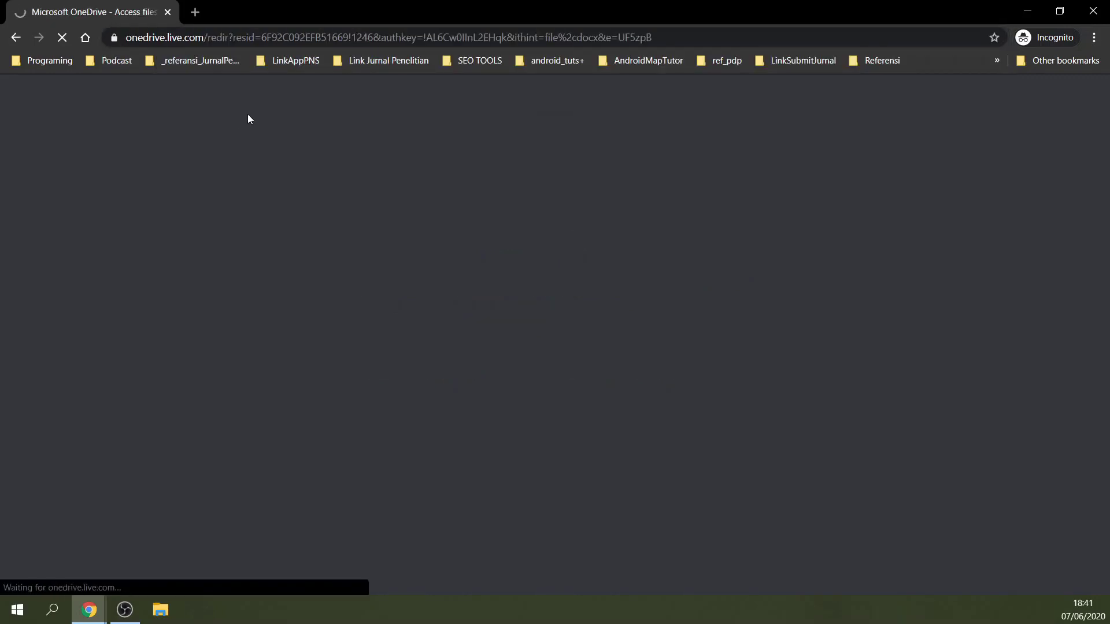
Step: Arrange the incognito window and the original document window side by side and dismiss the copied-link dialog in the original
drag(308, 12, 1107, 234)
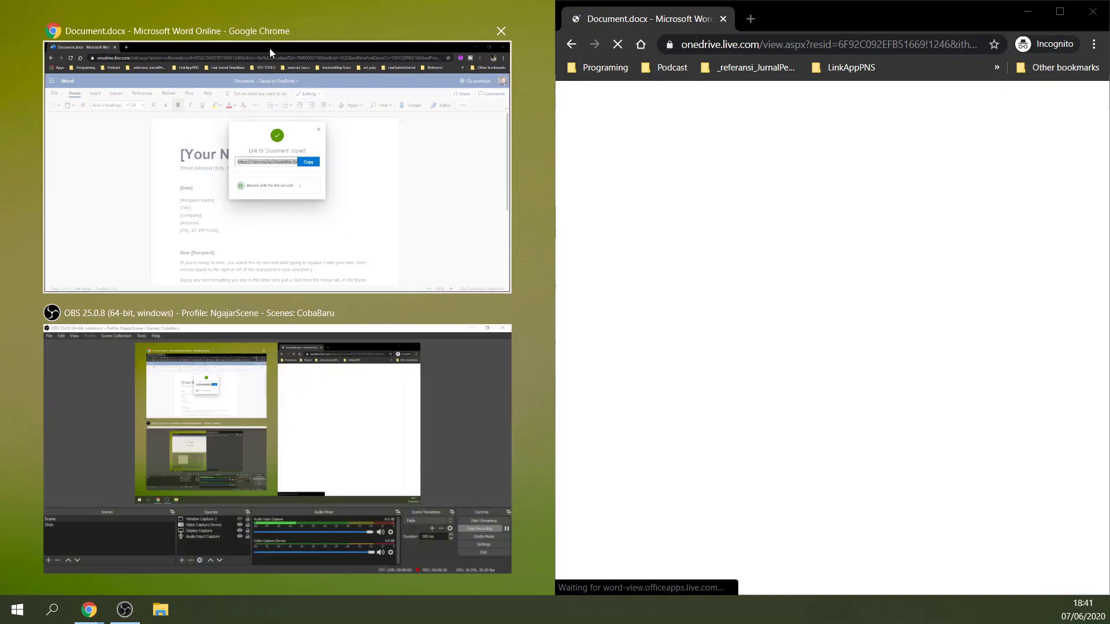
click(474, 191)
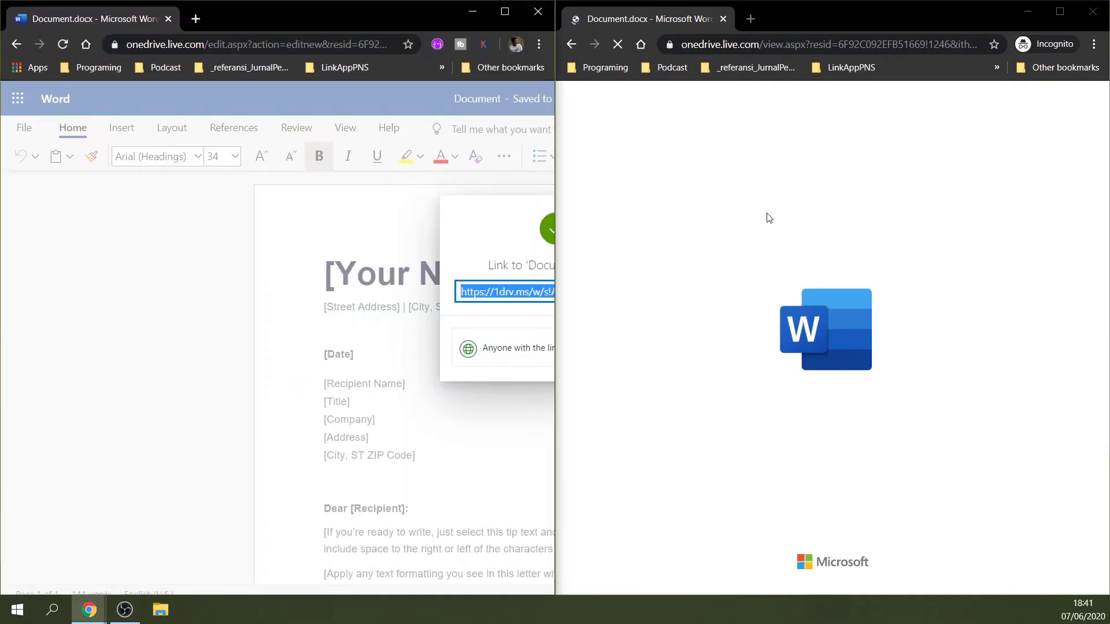
click(767, 214)
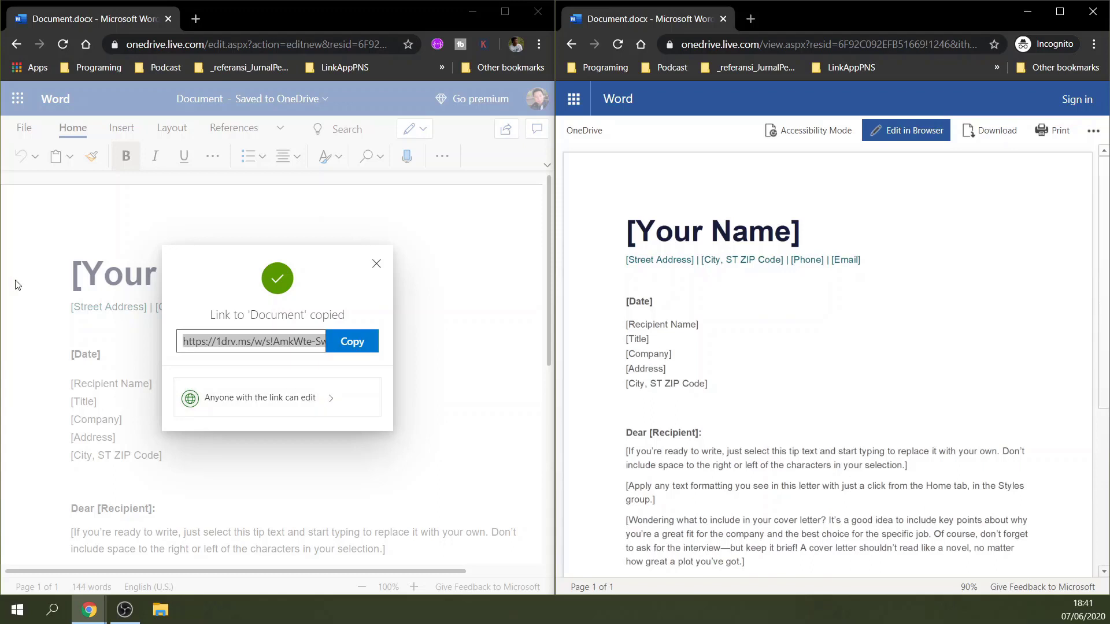
click(376, 265)
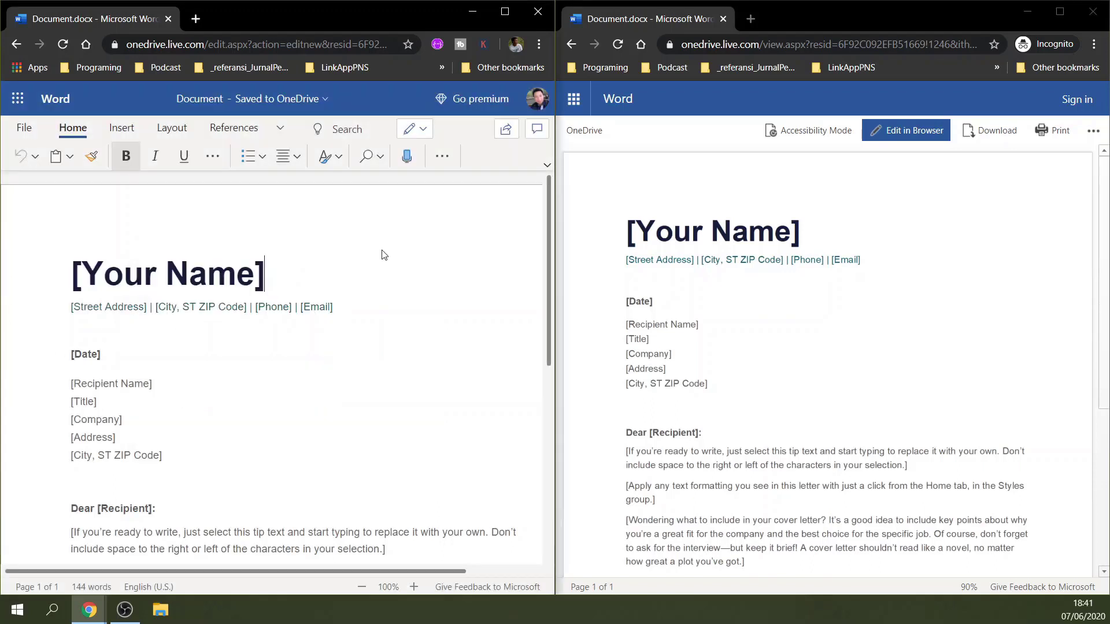
Step: Switch the shared document in the incognito window from viewing to editing in the browser
click(910, 135)
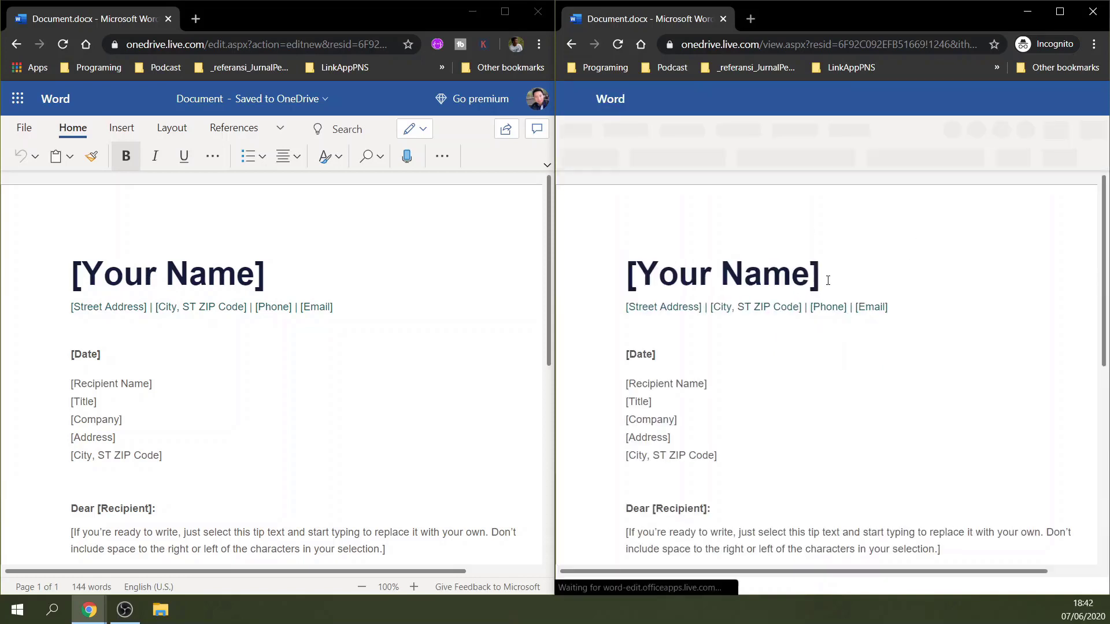
click(159, 267)
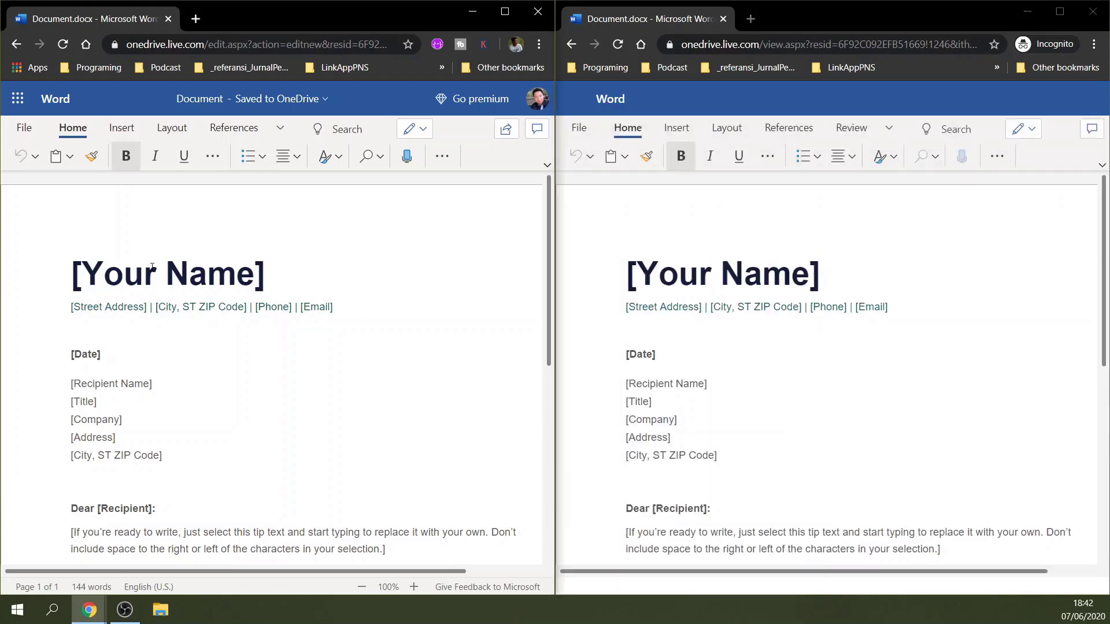
click(835, 280)
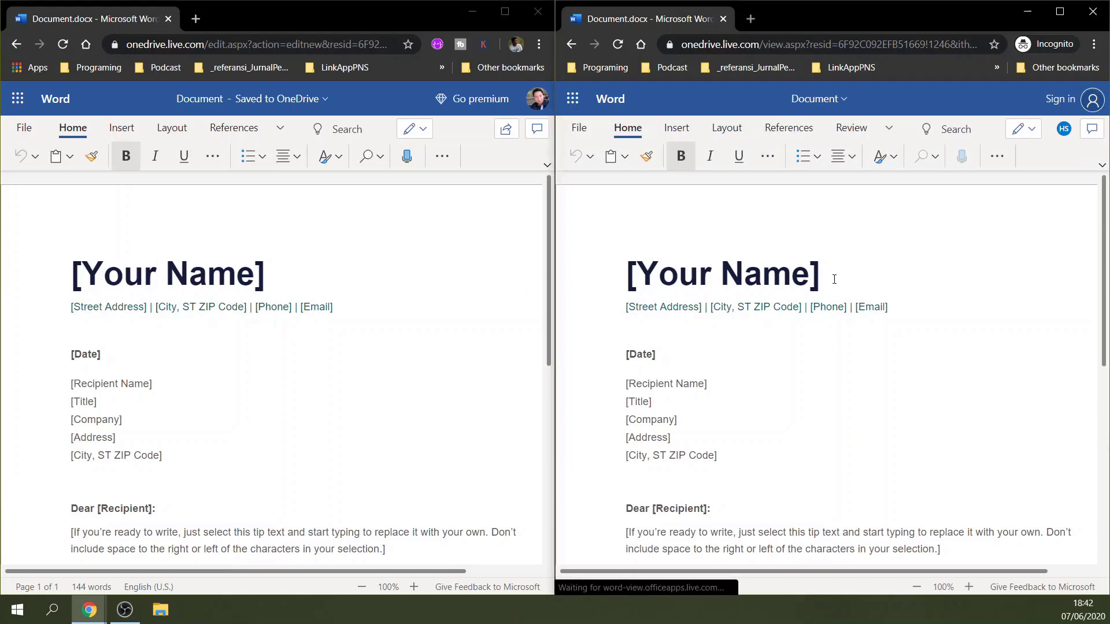
Step: Replace the [Your Name] heading in the incognito copy of the document with "Hello Semuanya"
drag(835, 280, 625, 289)
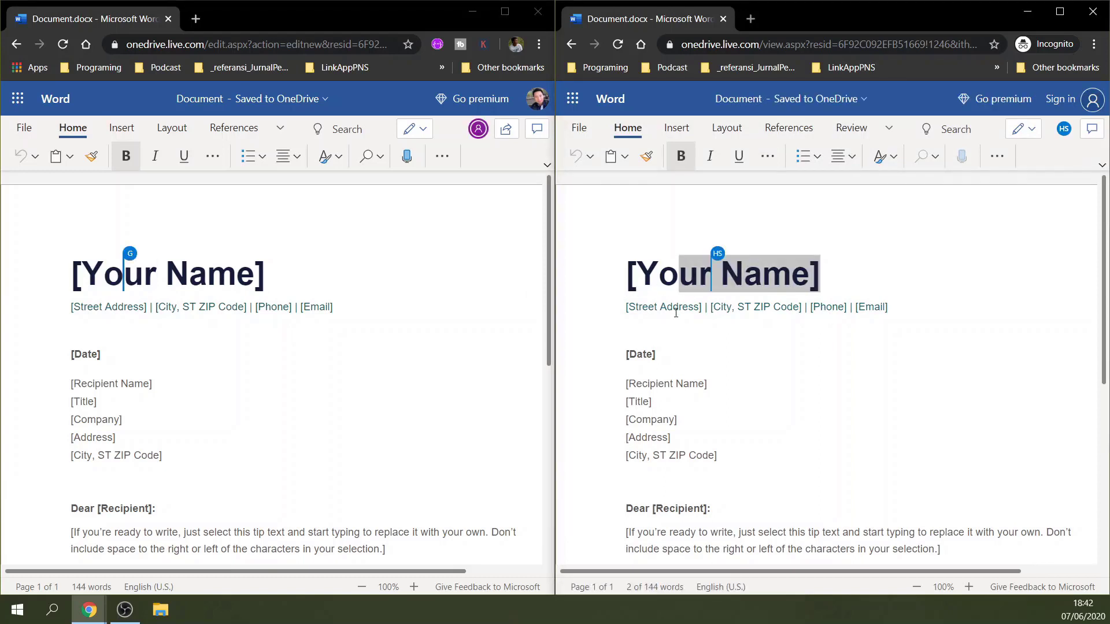
key(BackSpace)
key(BackSpace)
key(BackSpace)
key(BackSpace)
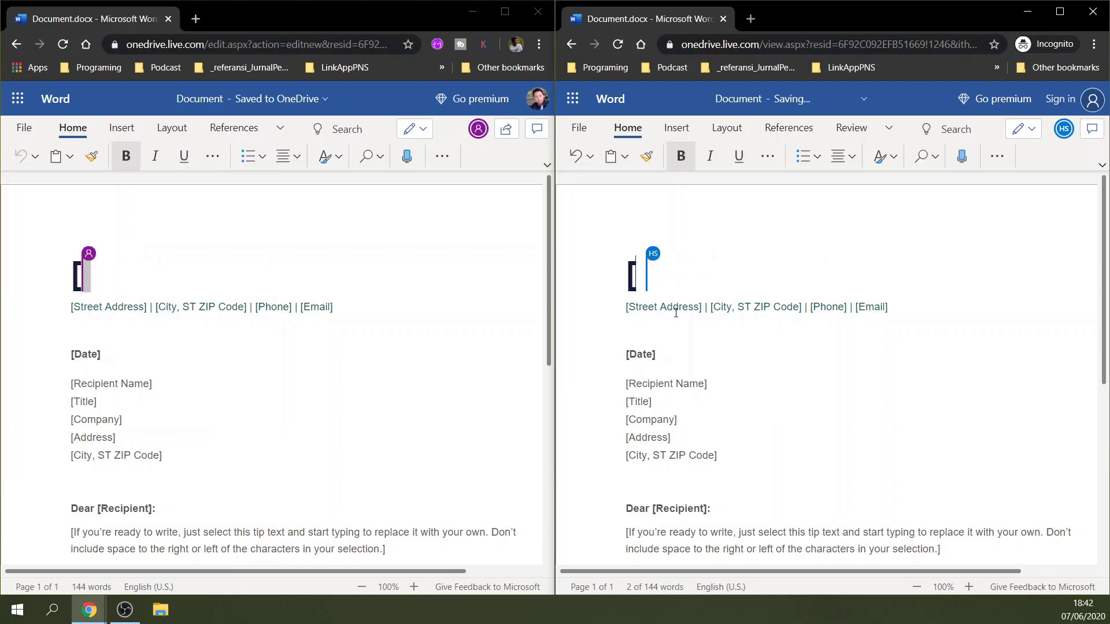
text(H)
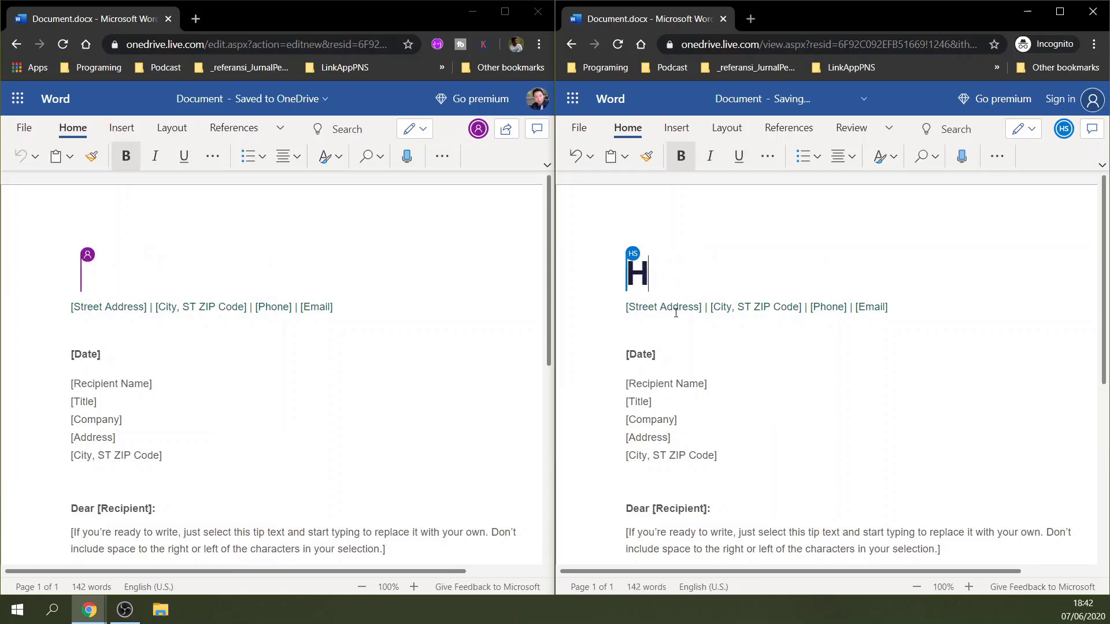
text(ello S)
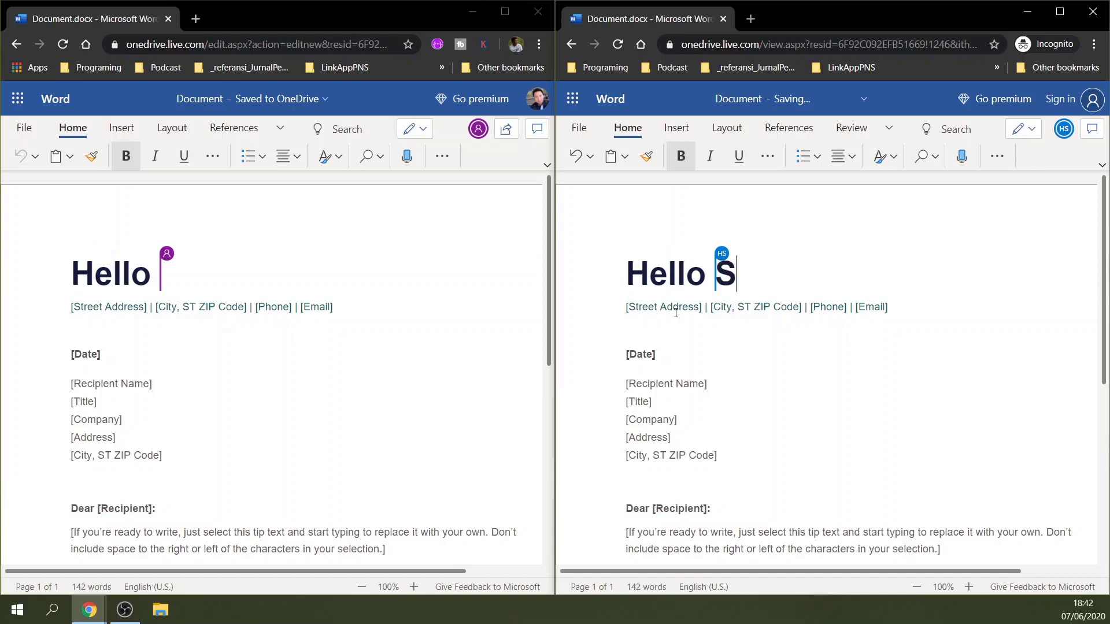
text(emuanya)
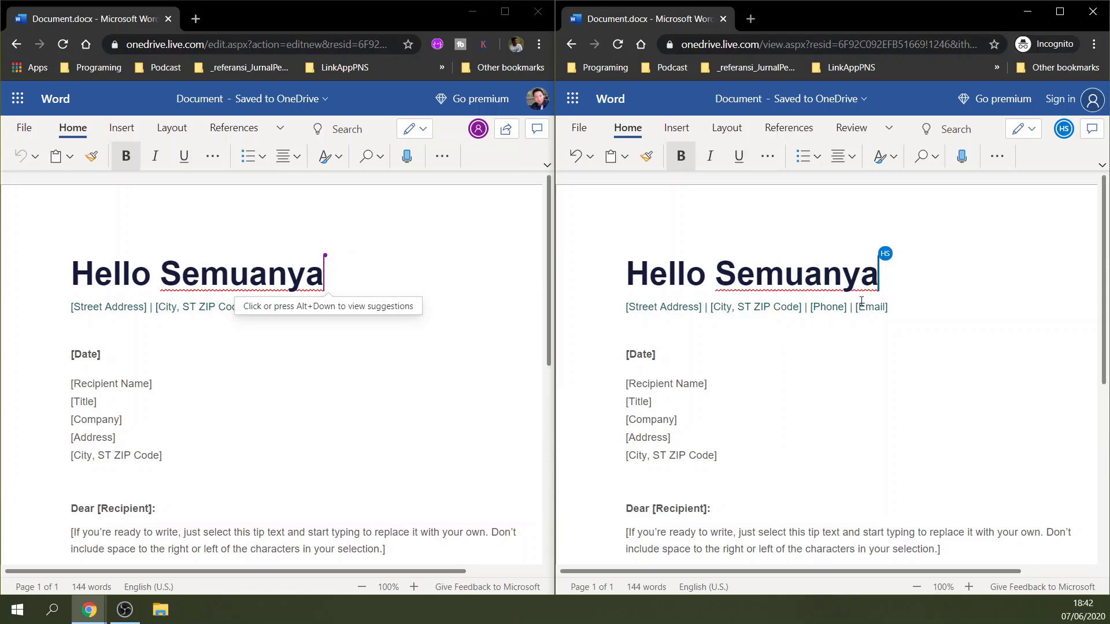
click(805, 275)
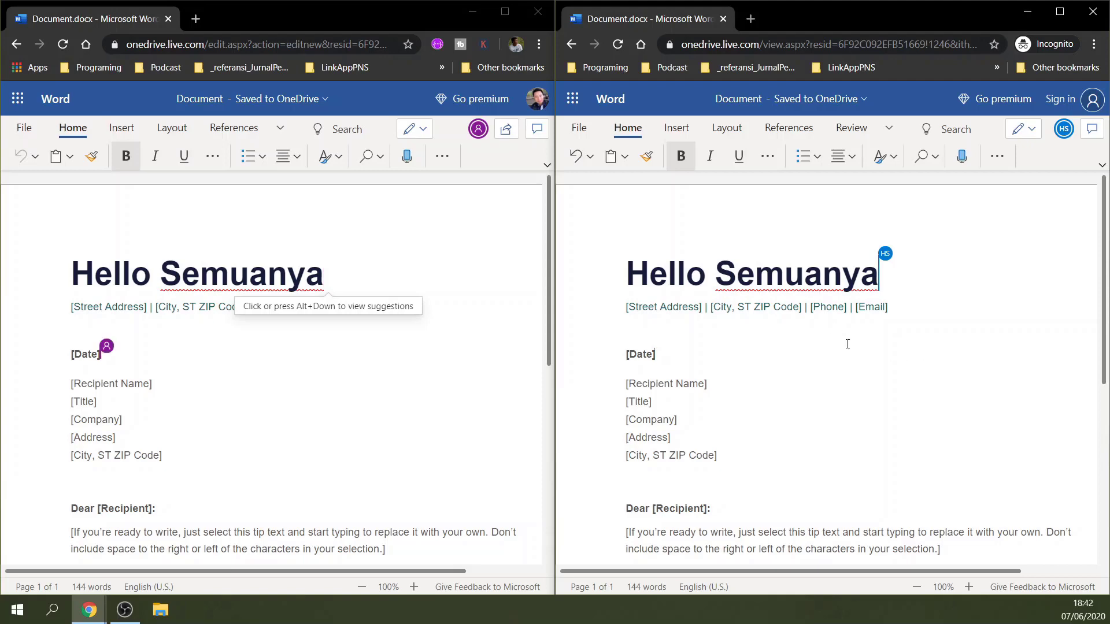
Step: Examine the Info and Save As options offered for the shared document in the incognito window
click(578, 127)
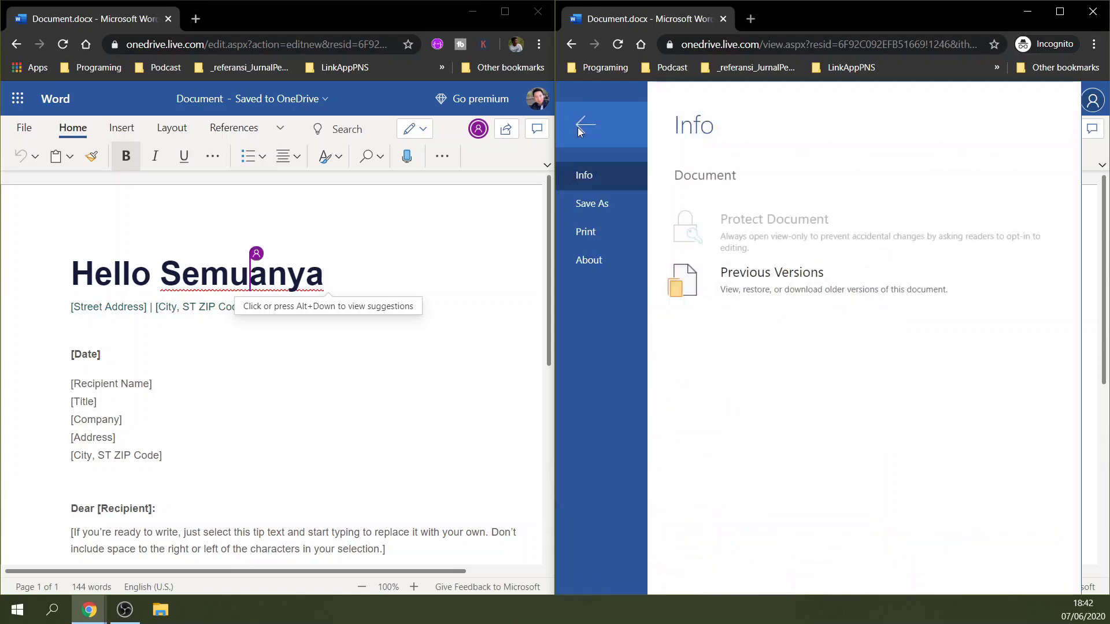
click(588, 202)
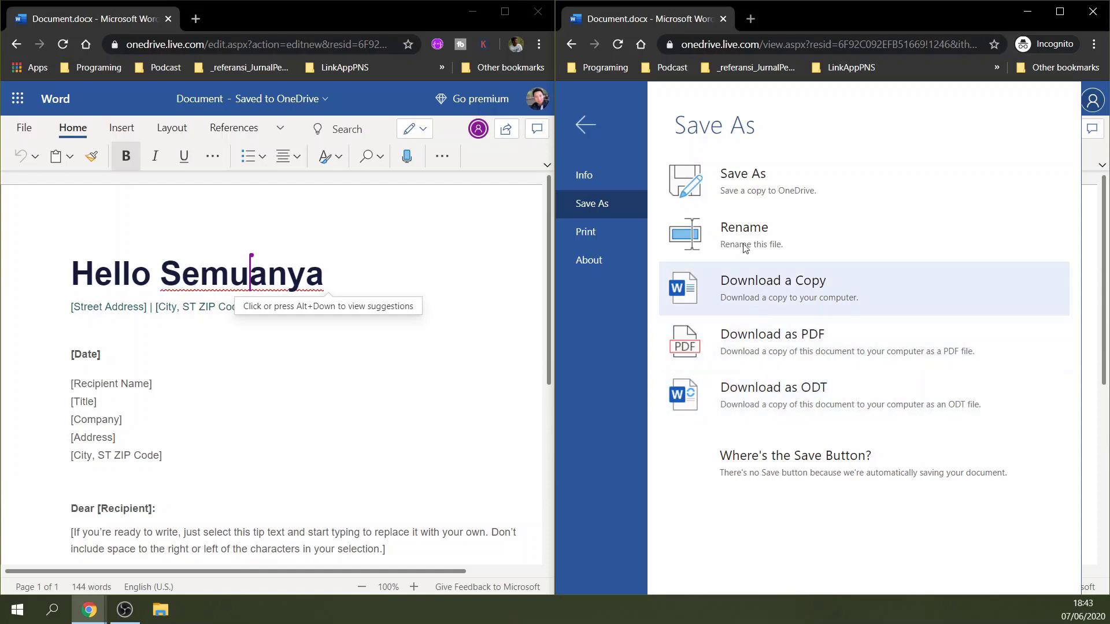
Step: Preview the shared document for printing, check the destination setting, and cancel without saving a PDF
click(592, 230)
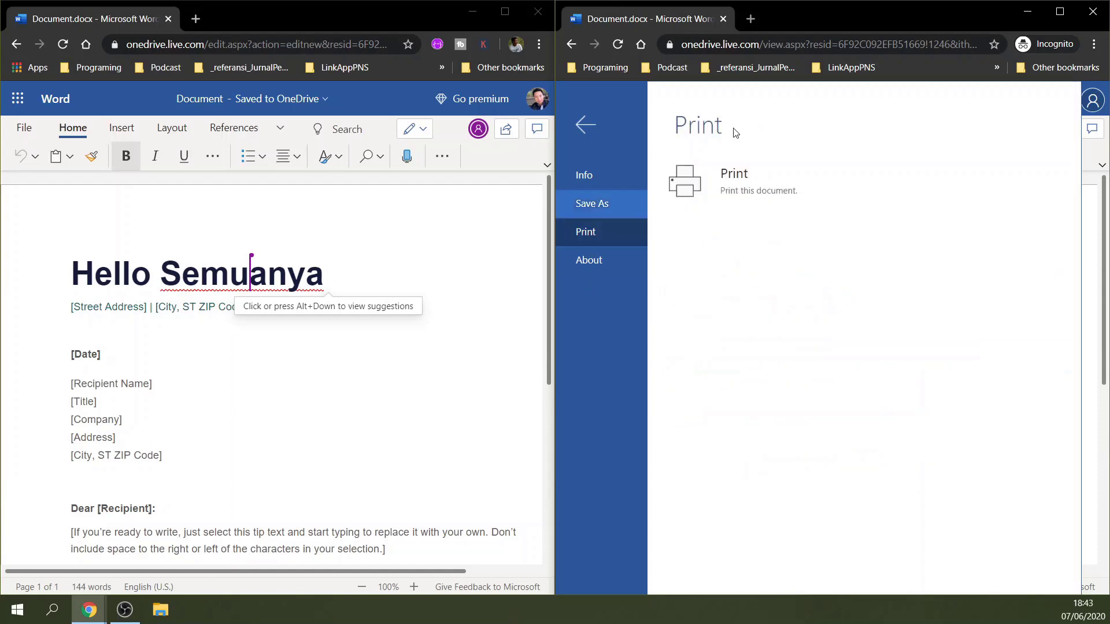
click(762, 189)
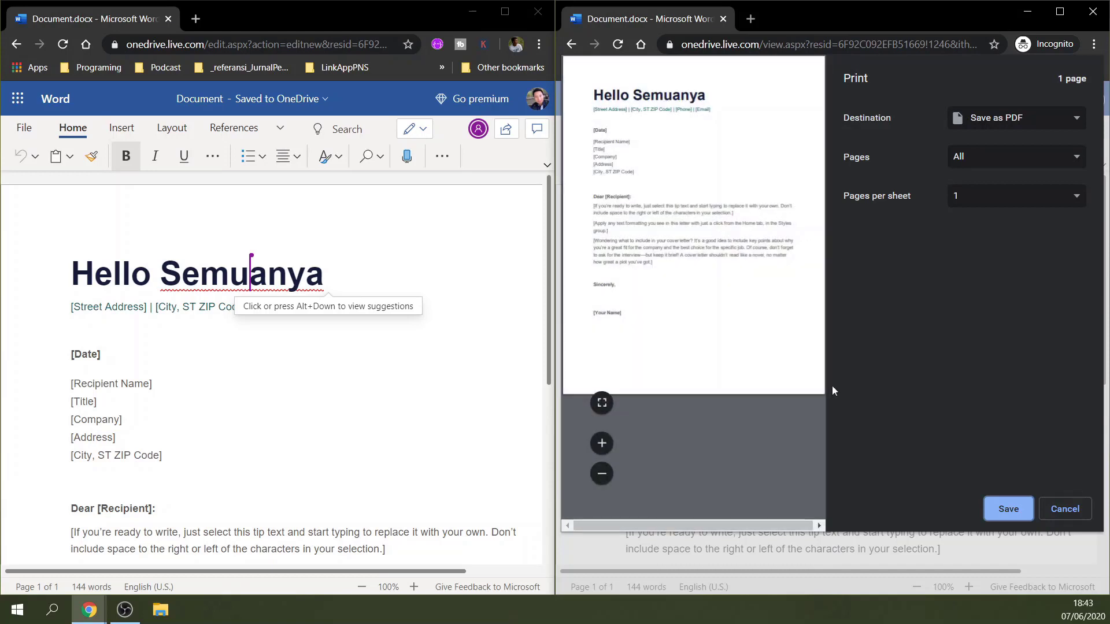
click(973, 118)
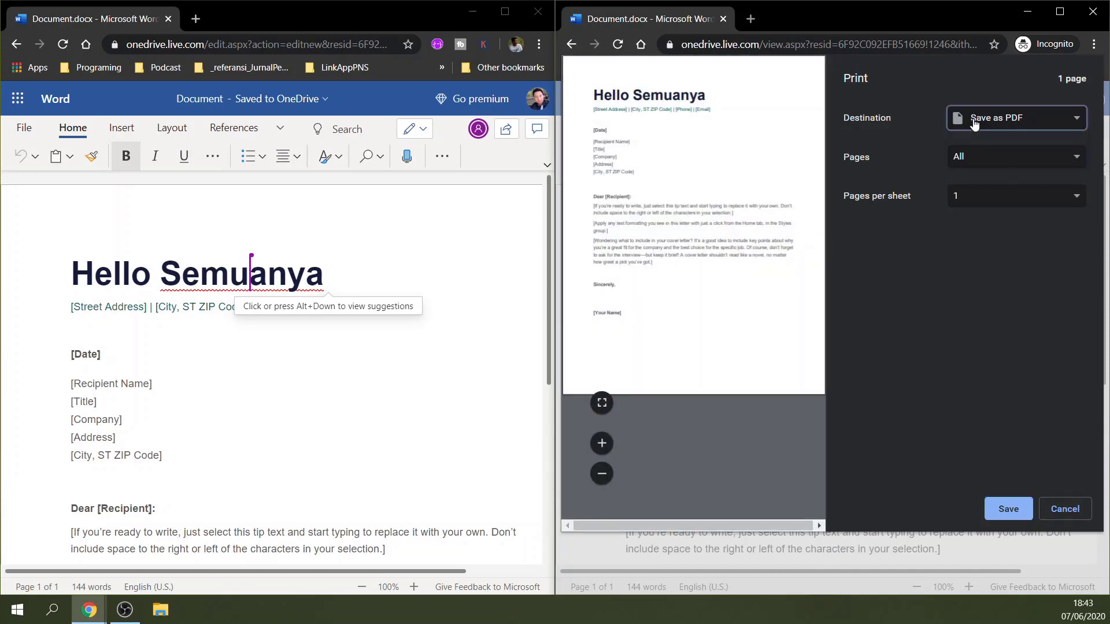
click(857, 423)
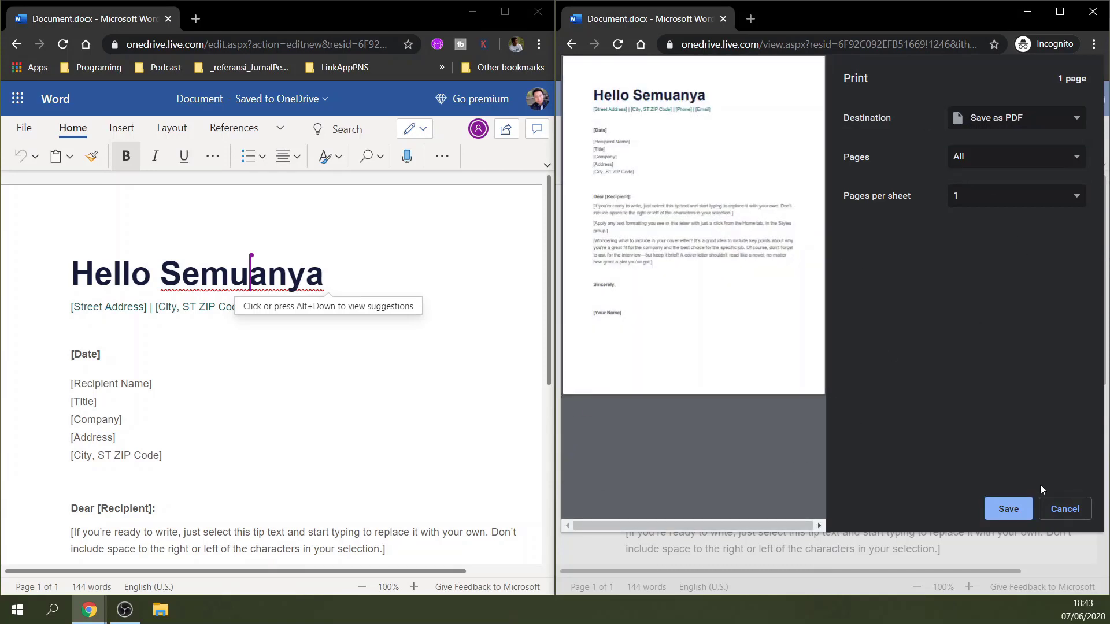
click(1055, 512)
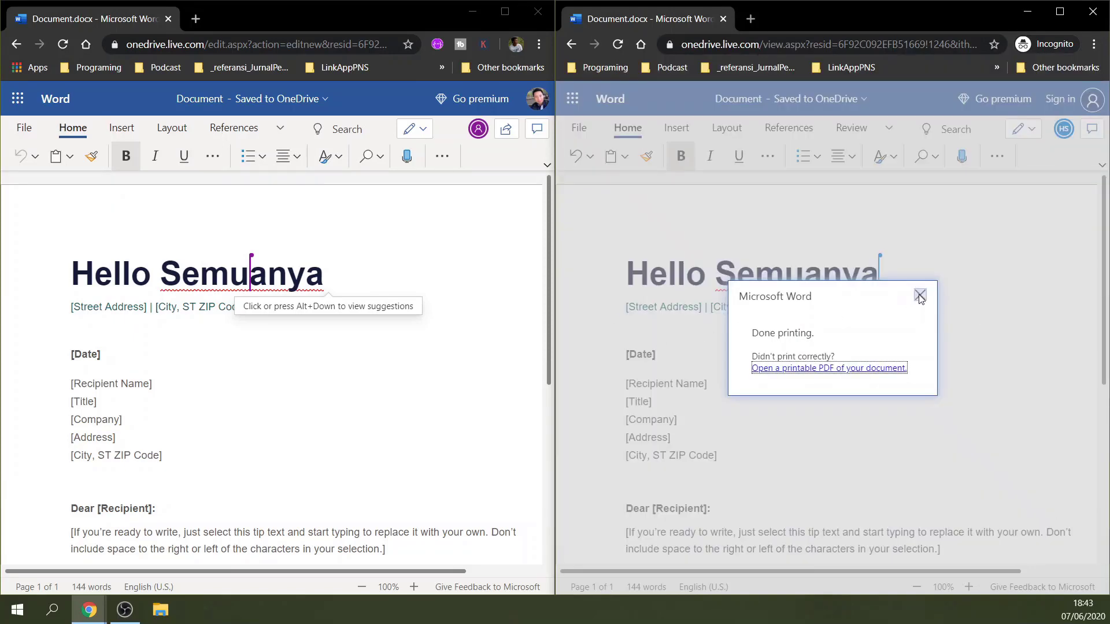
click(921, 296)
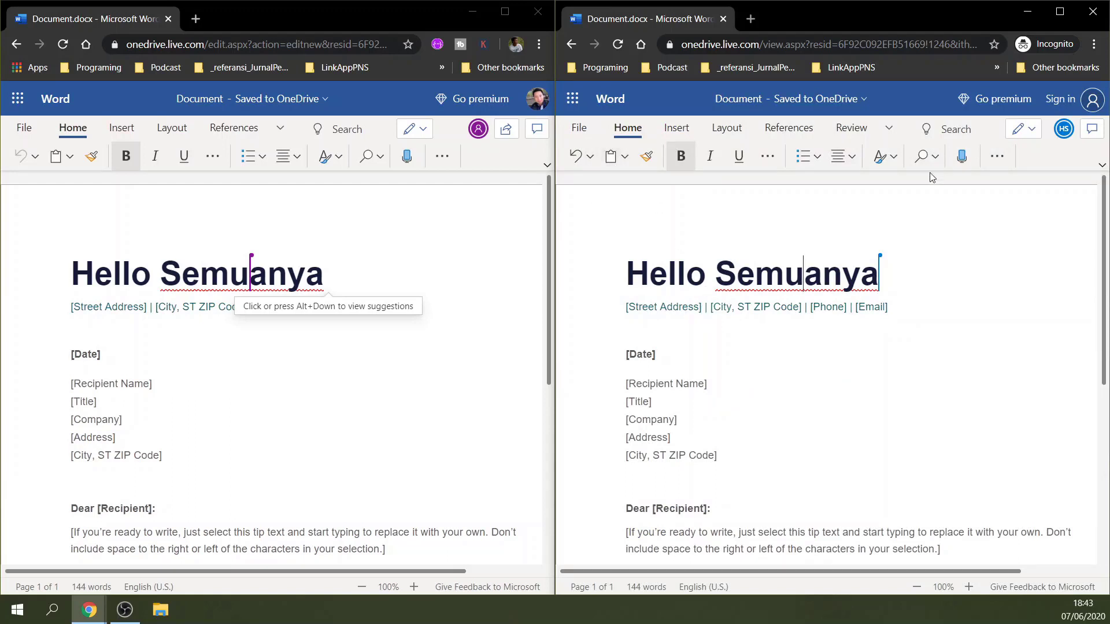
Step: Center the "Hello Semuanya" heading in the shared document
click(635, 266)
click(837, 160)
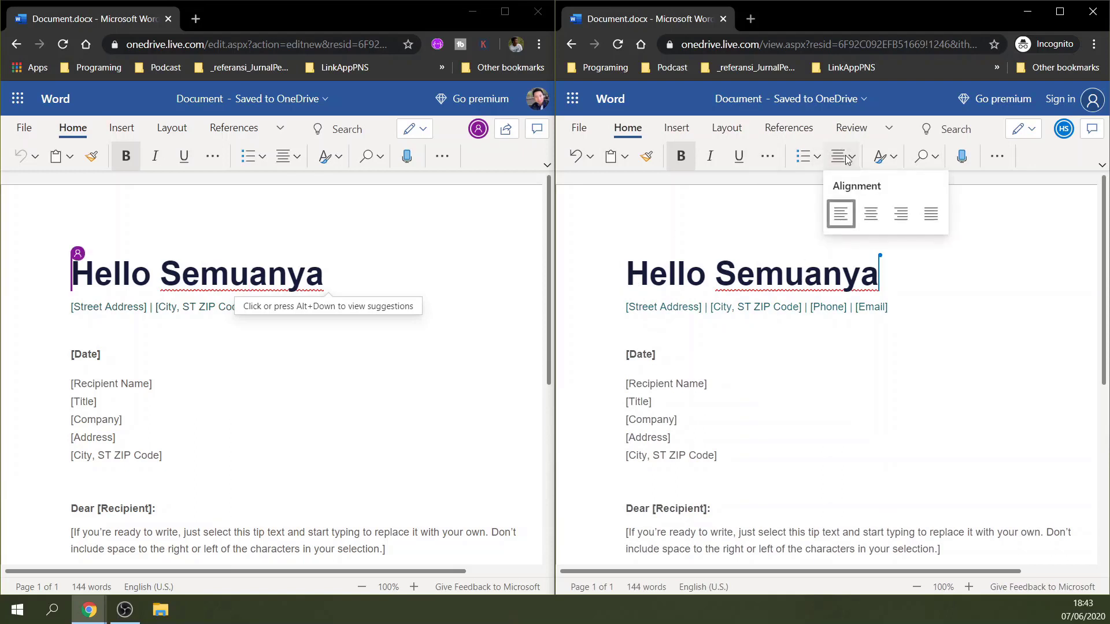
click(874, 214)
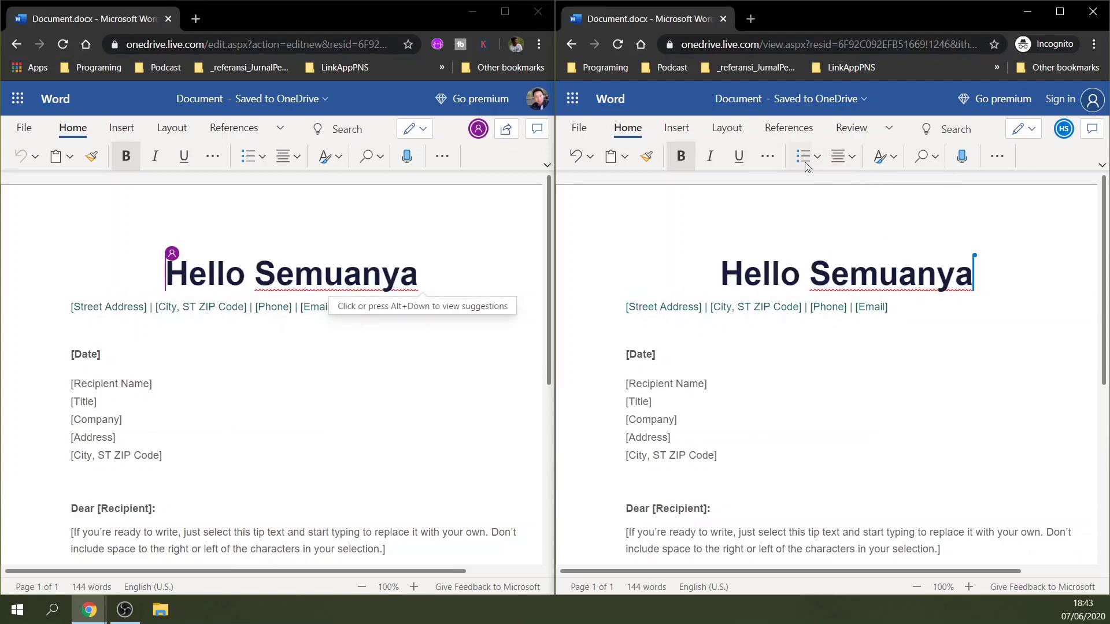
Step: Format the lines from [Date] through [Address] in the incognito copy as a multi-level list in the 1., 1.1., 1.1.1. style
drag(627, 359, 668, 438)
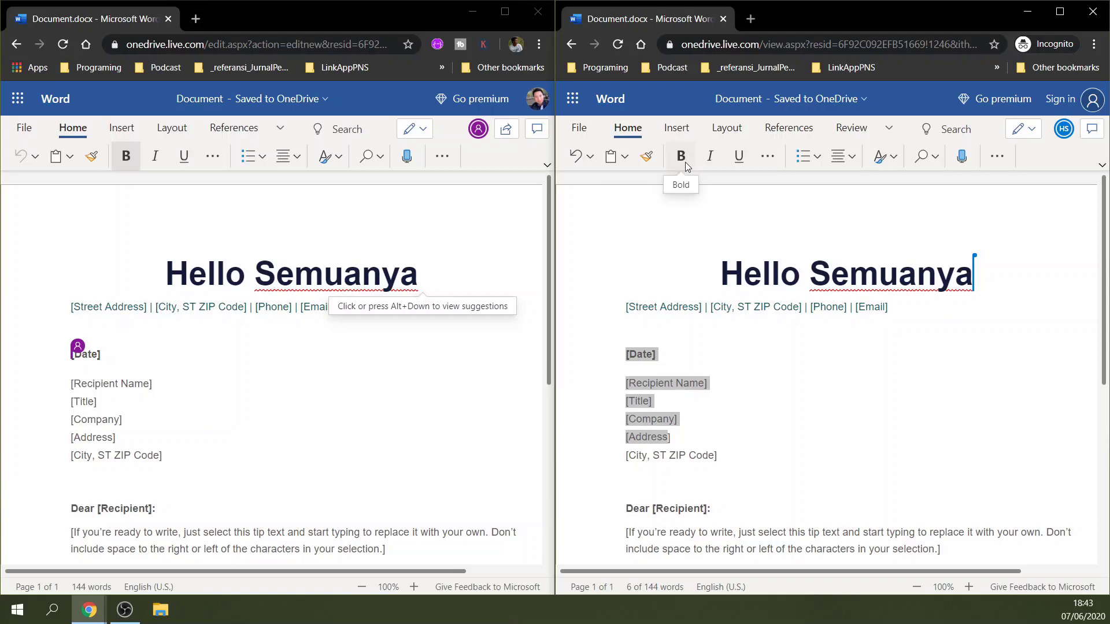
click(817, 156)
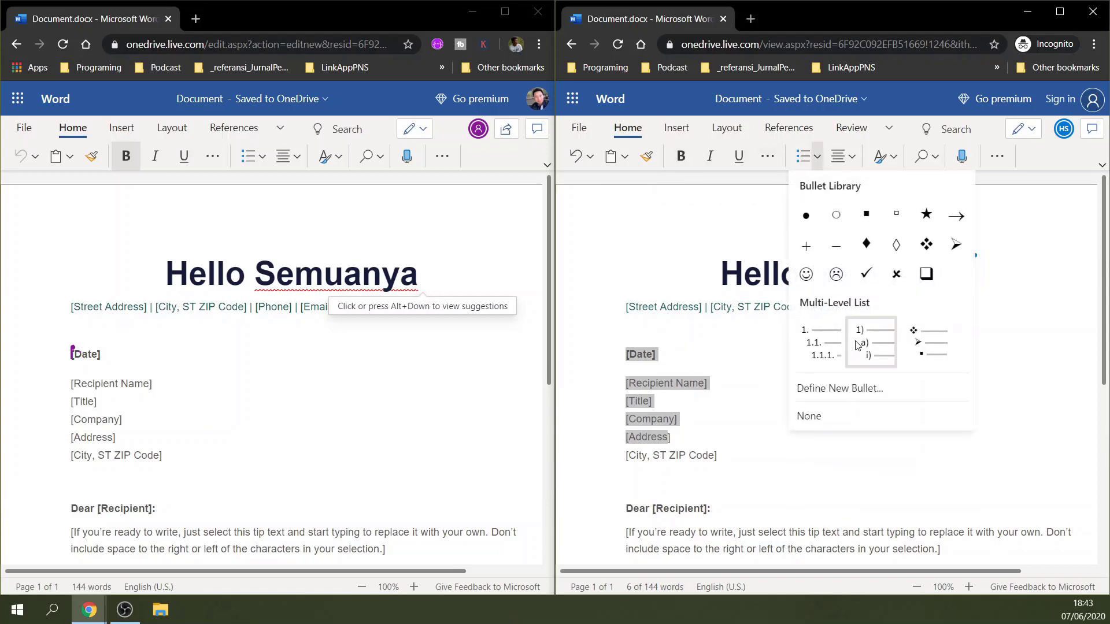
click(824, 344)
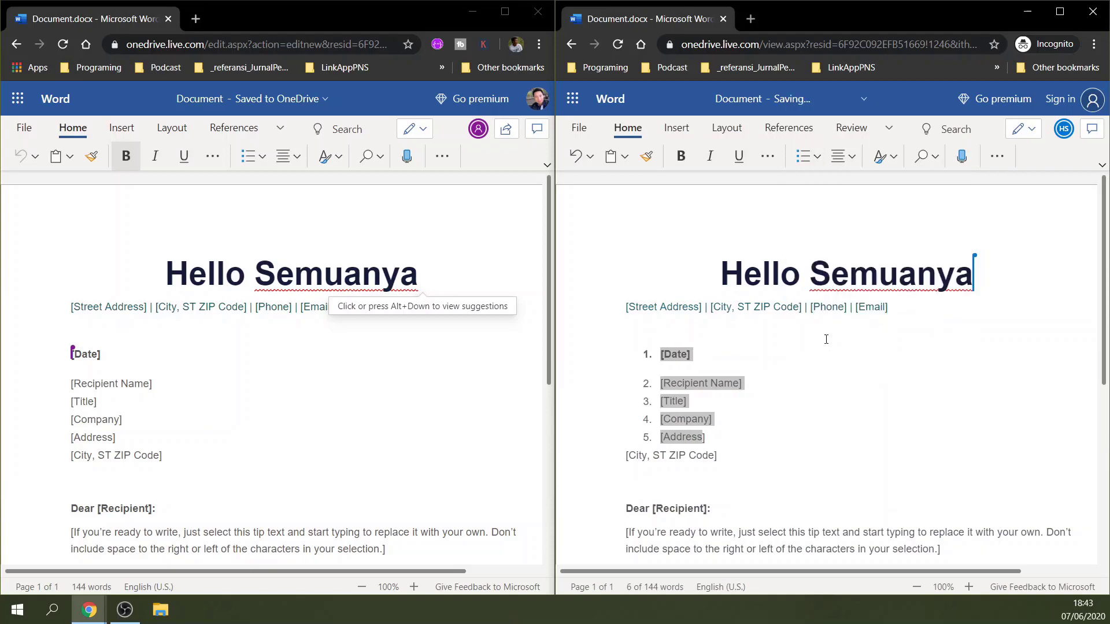
click(778, 437)
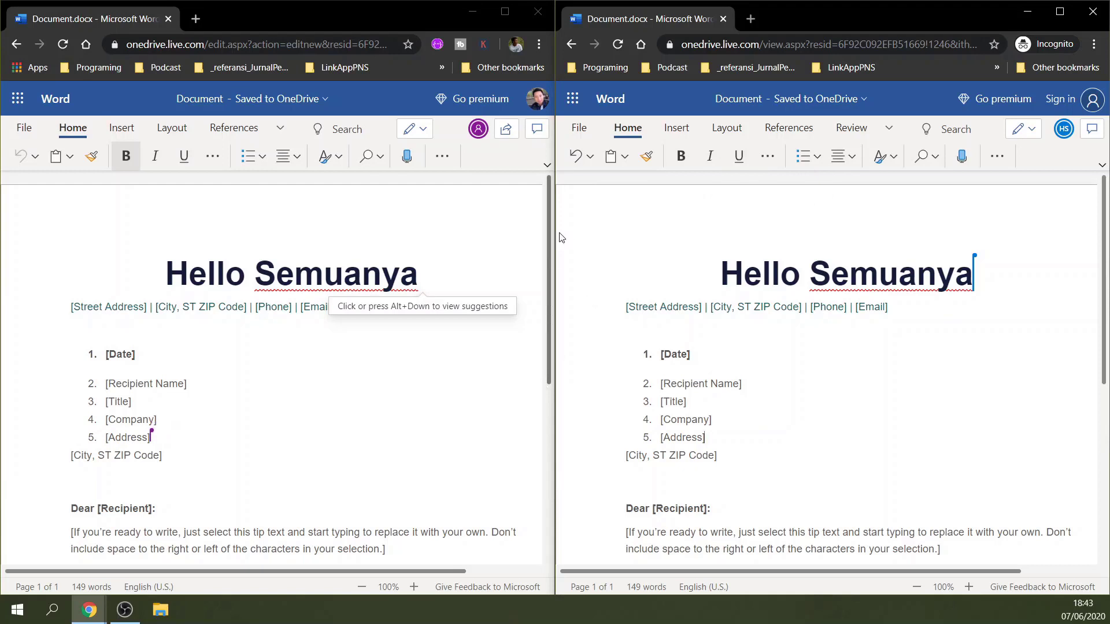
Step: Post a new comment reading "Hello" on the "Hello Semuanya" heading from the document owner's window
click(537, 133)
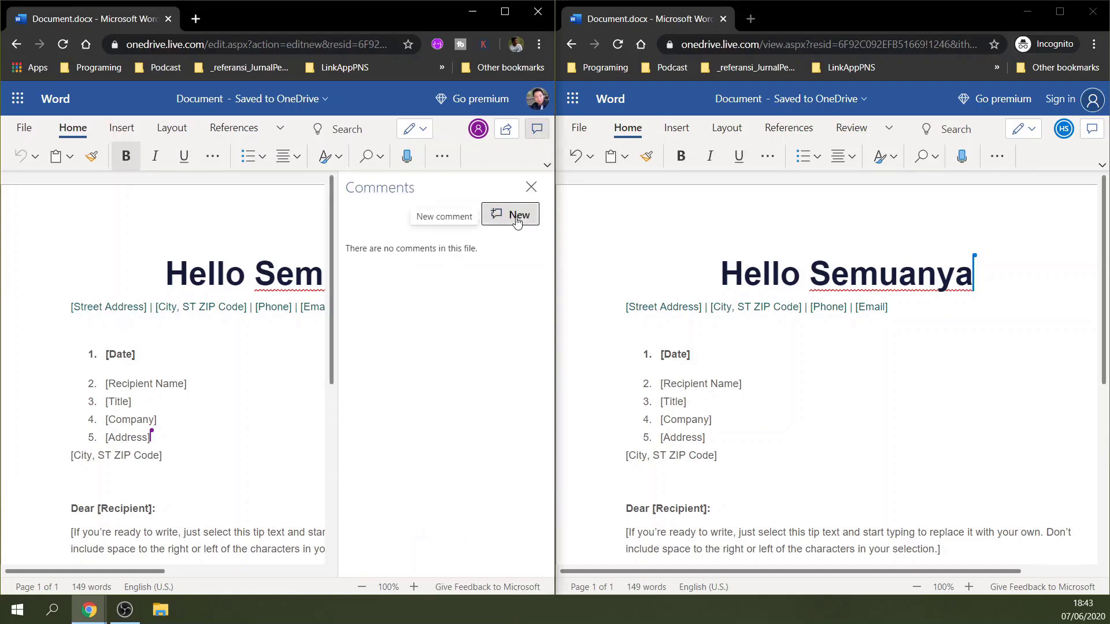
click(515, 219)
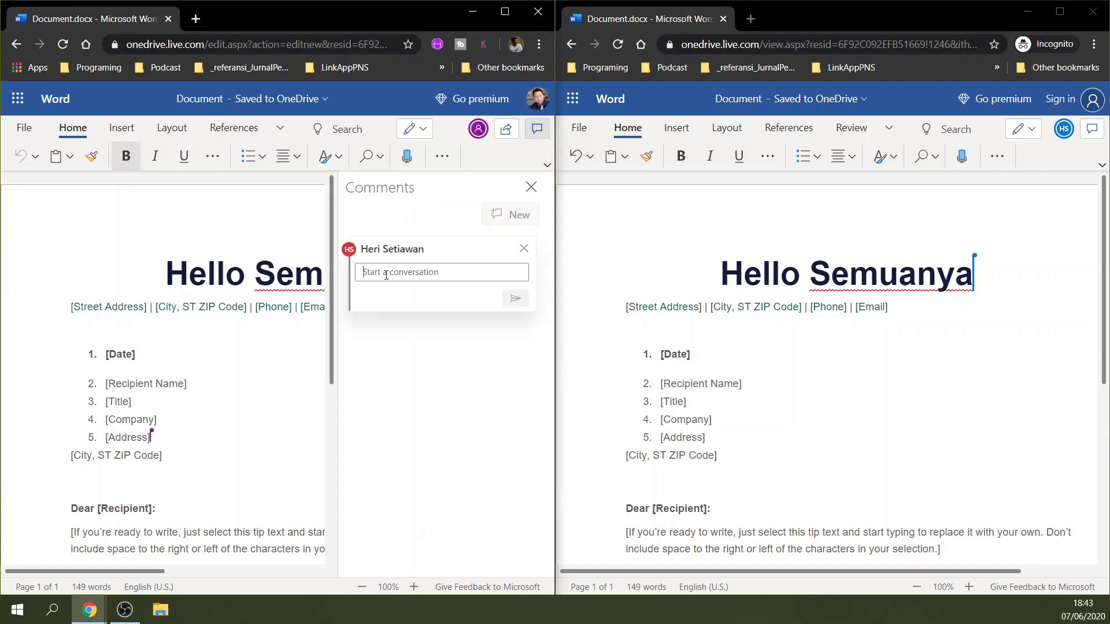
text(He)
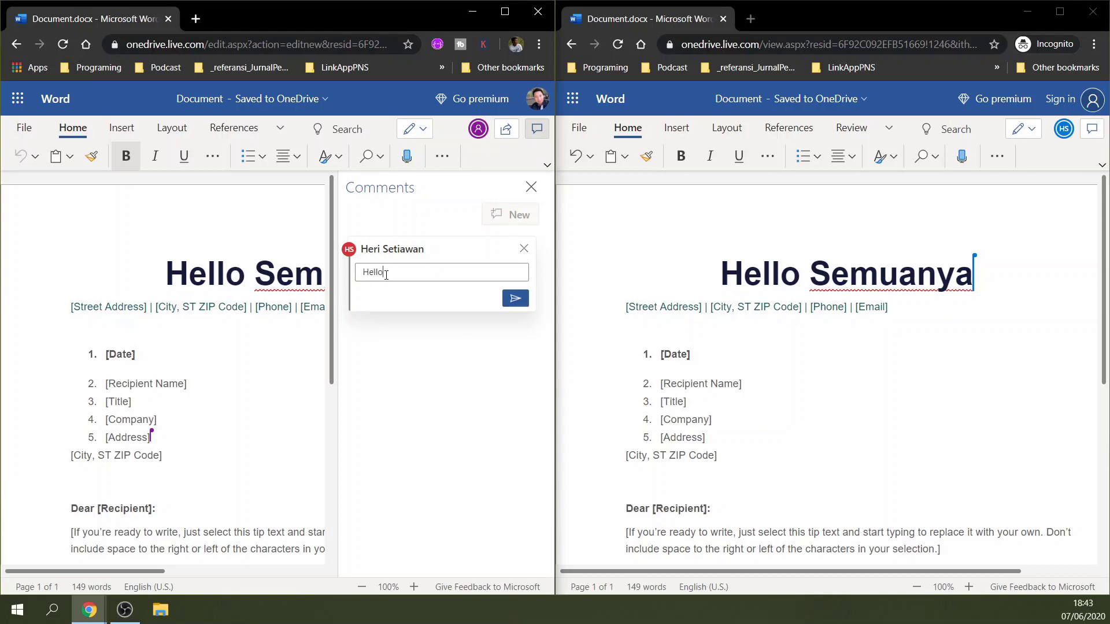
text(llo)
key(Return)
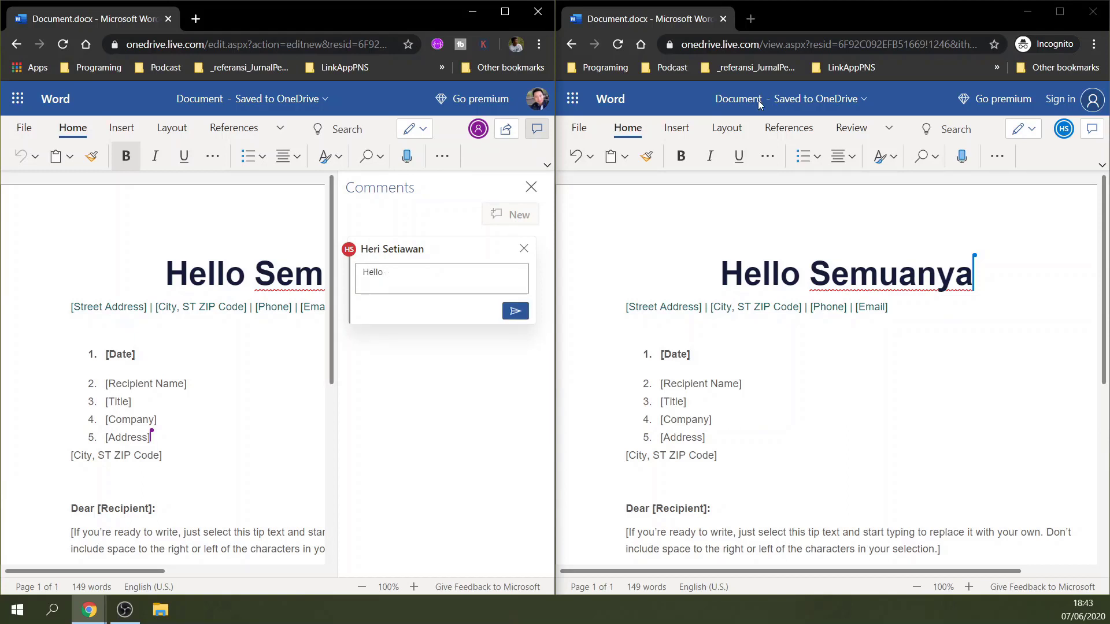
click(515, 312)
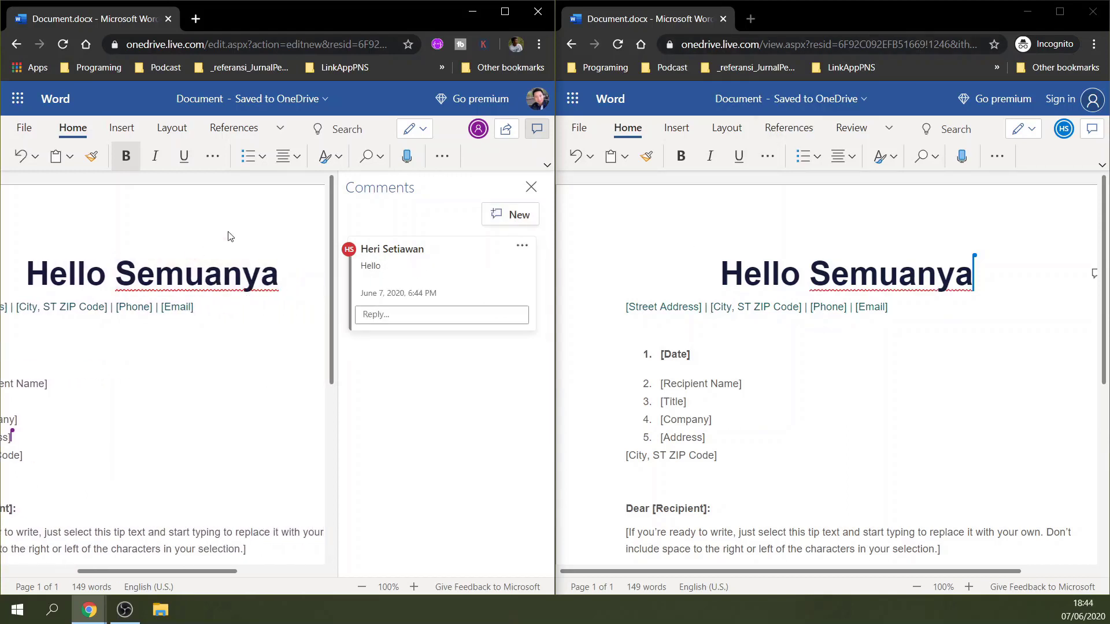
Step: View the heading's comment from its marker in the incognito window and close the comments there
click(1092, 128)
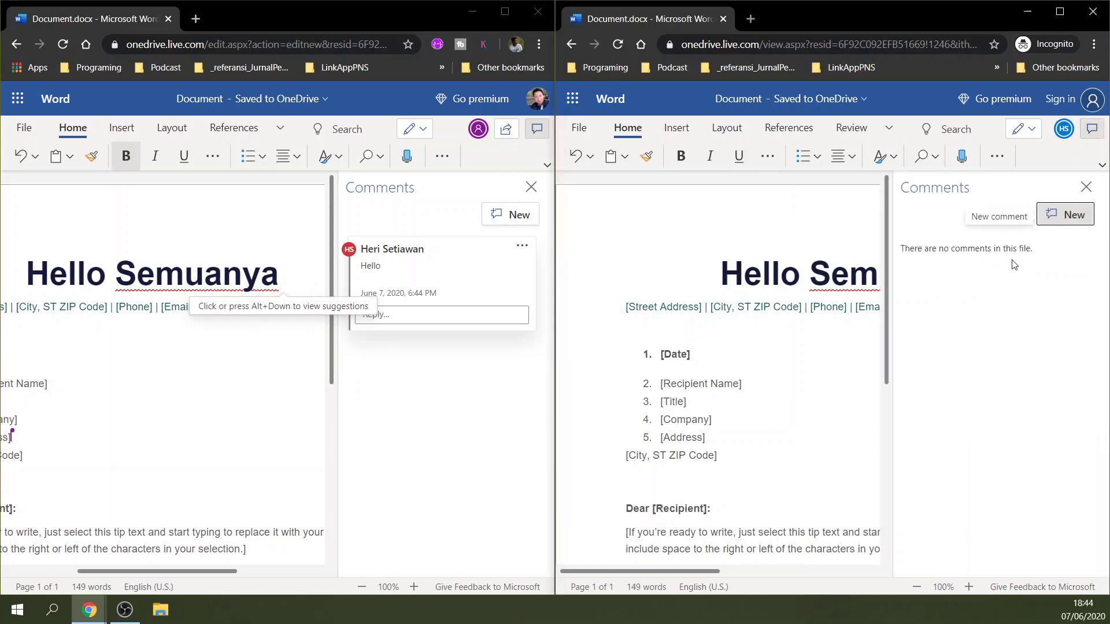
click(1086, 187)
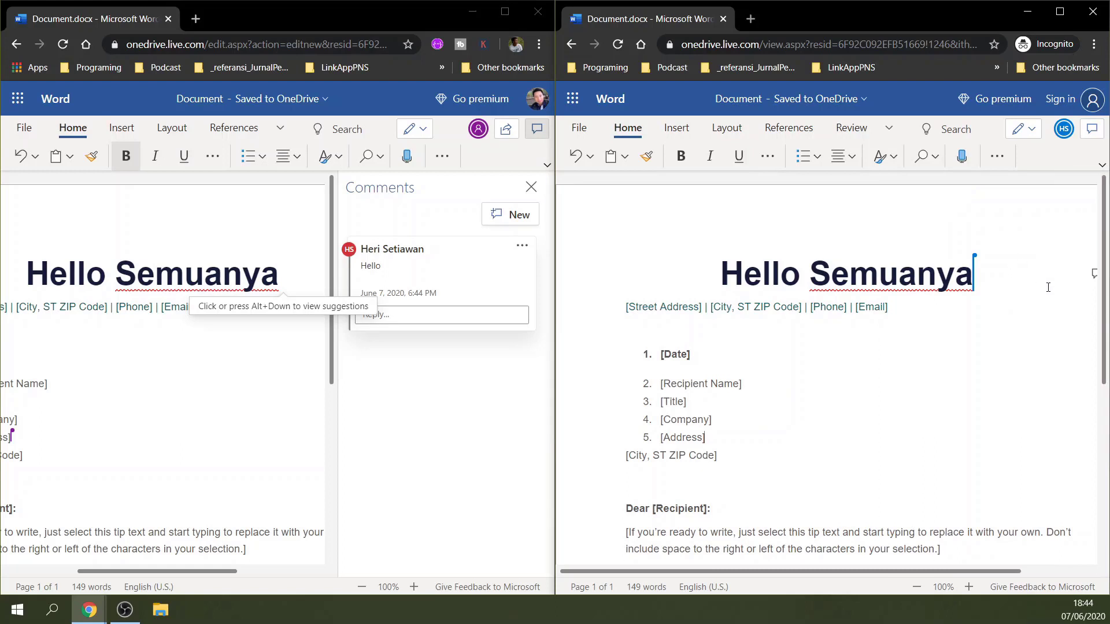
drag(931, 571, 980, 571)
click(1047, 274)
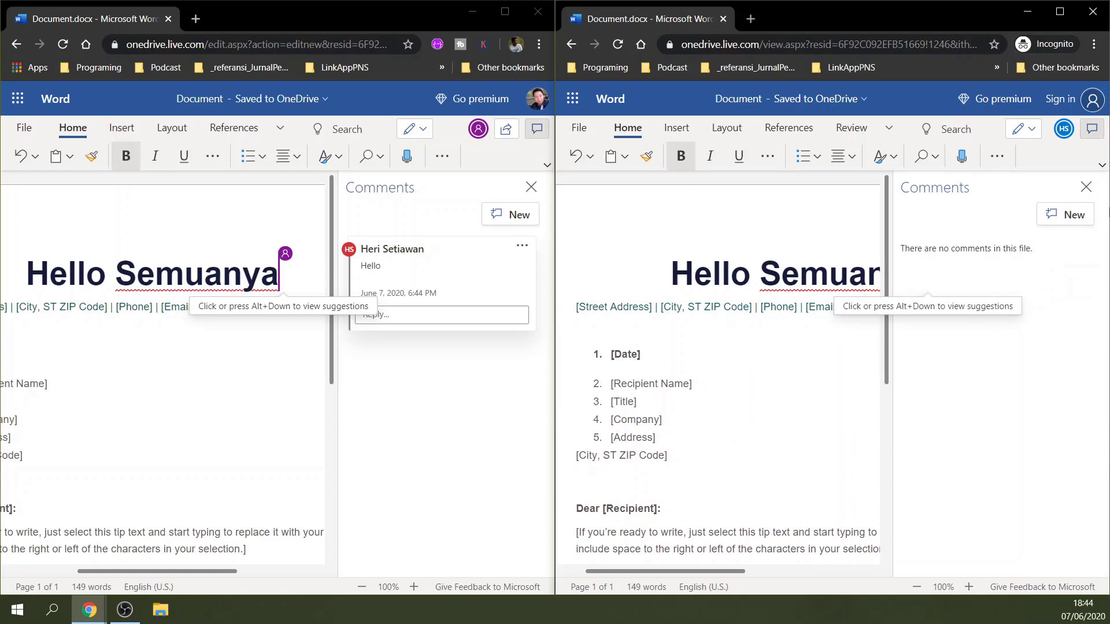
click(1086, 187)
click(389, 322)
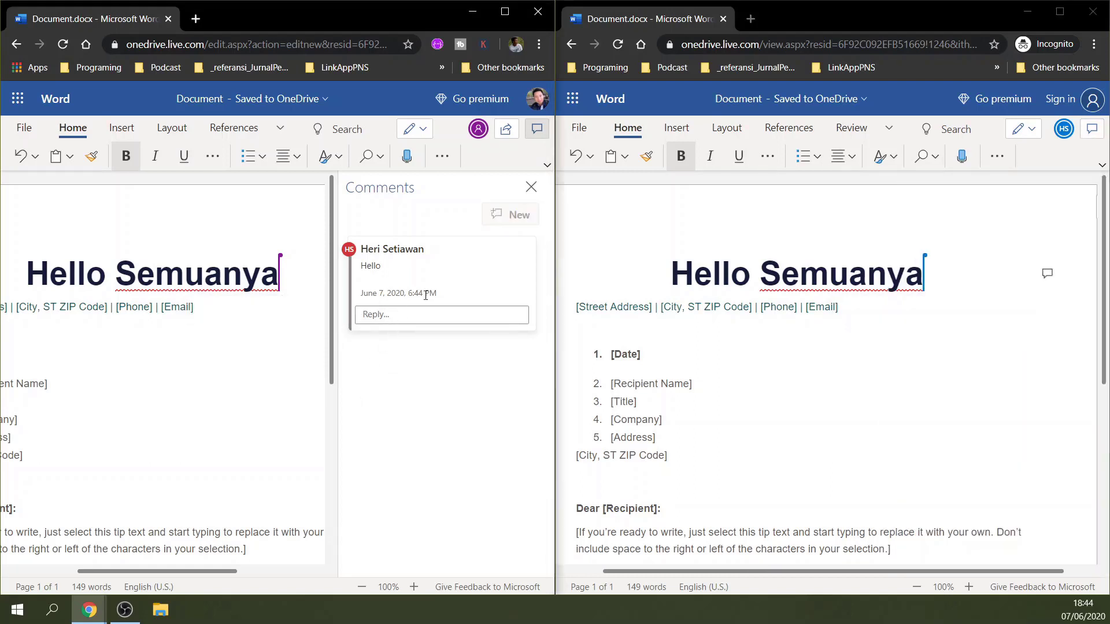
click(515, 341)
double_click(1018, 285)
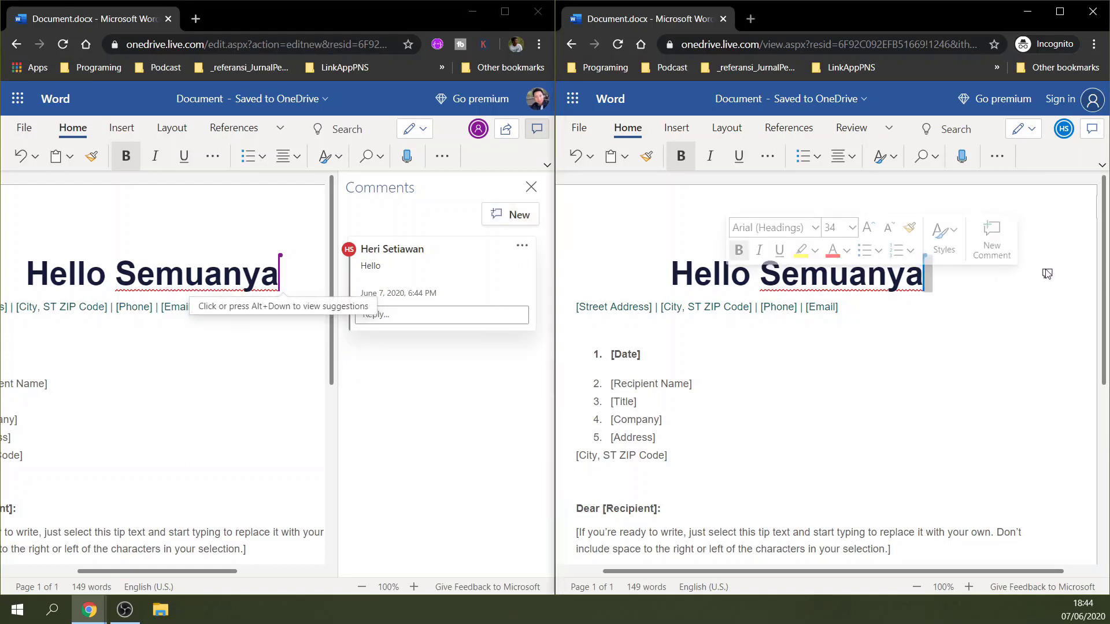
click(1048, 276)
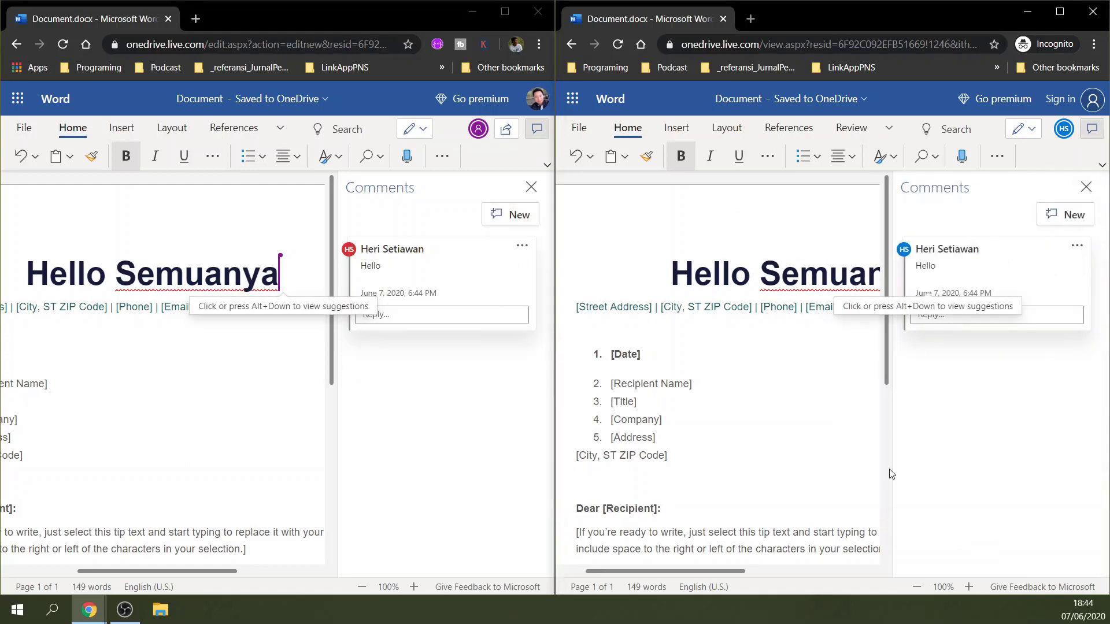
click(399, 268)
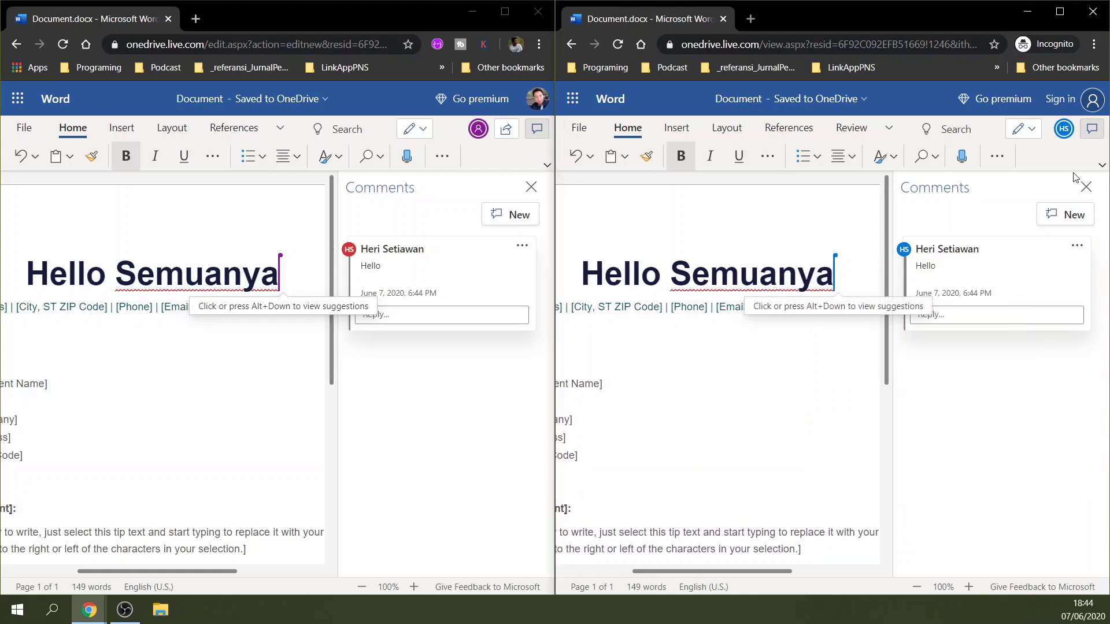
click(1087, 189)
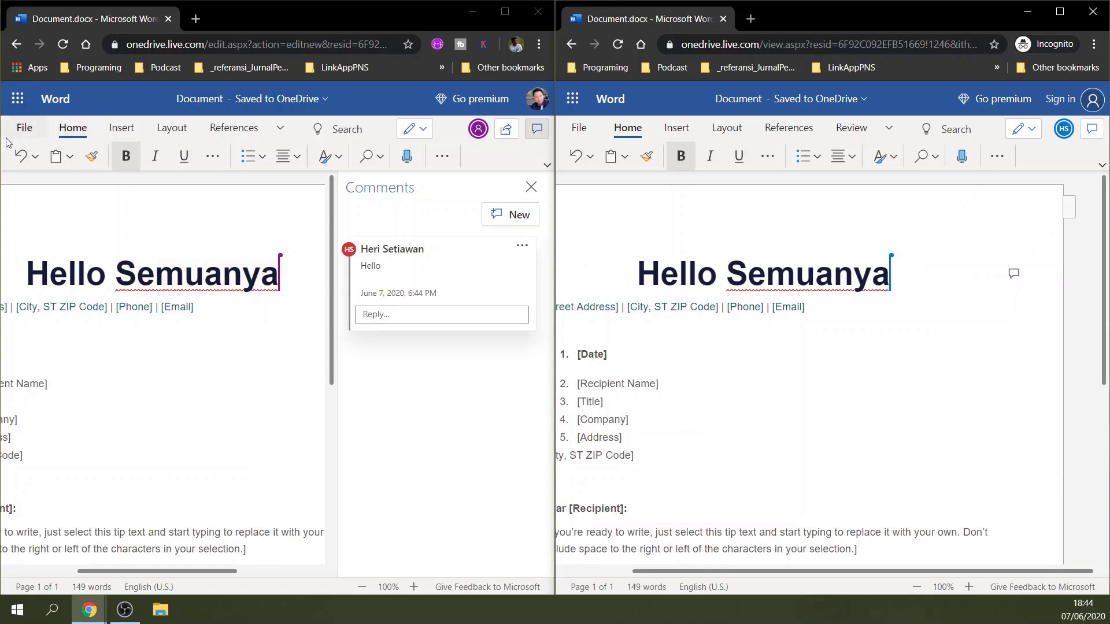
Step: Examine the full list of Microsoft 365 apps in the owner's window, and close the list and the comments
click(28, 100)
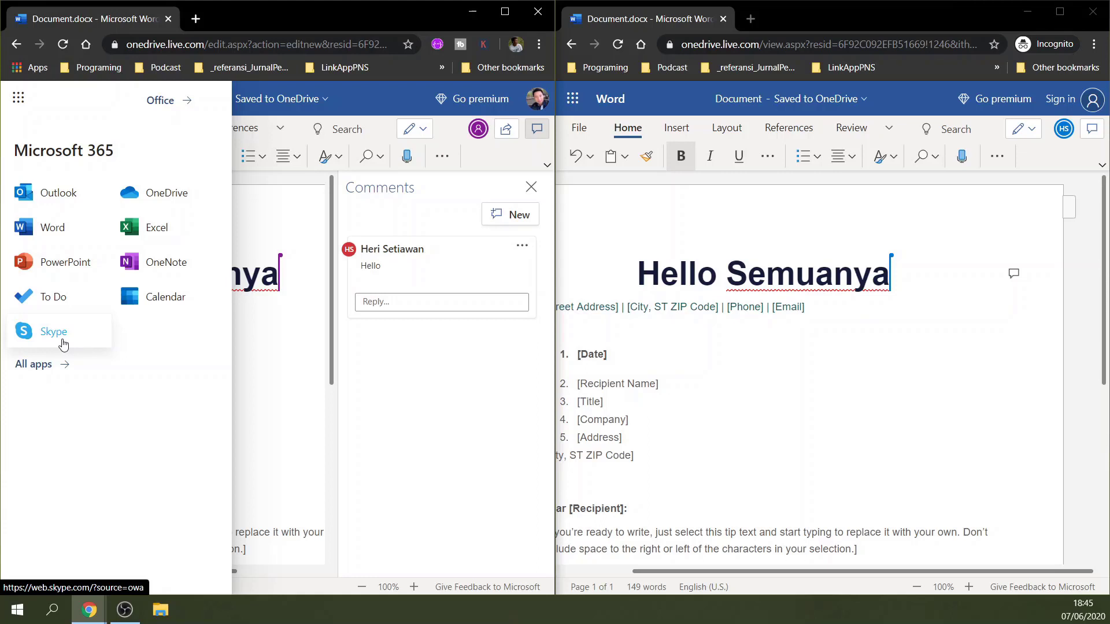
click(40, 367)
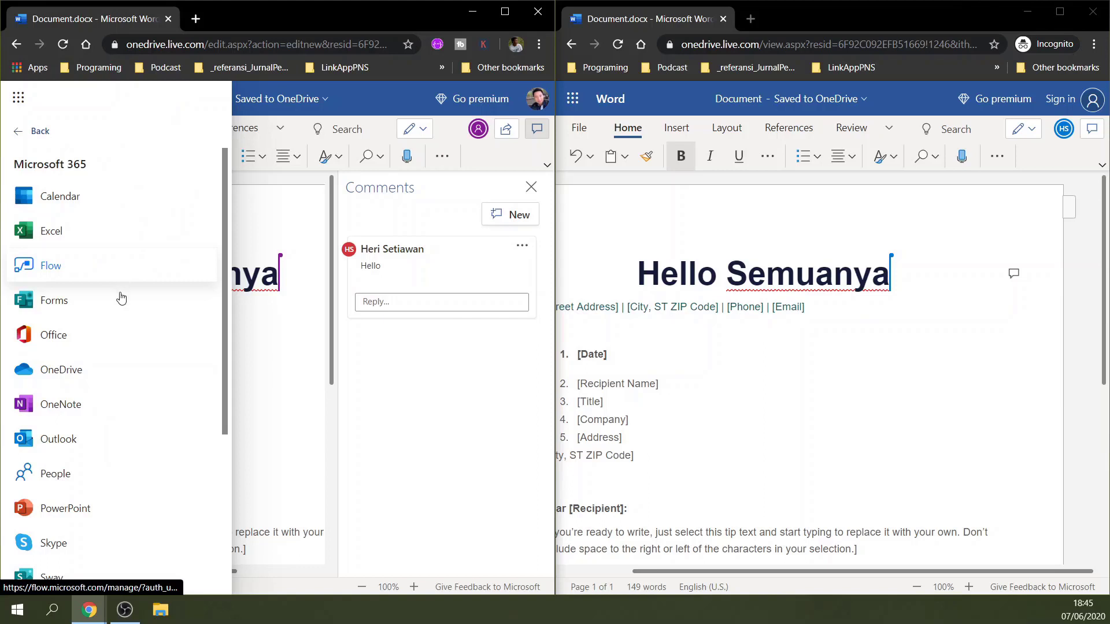
scroll(130, 357, down, 5)
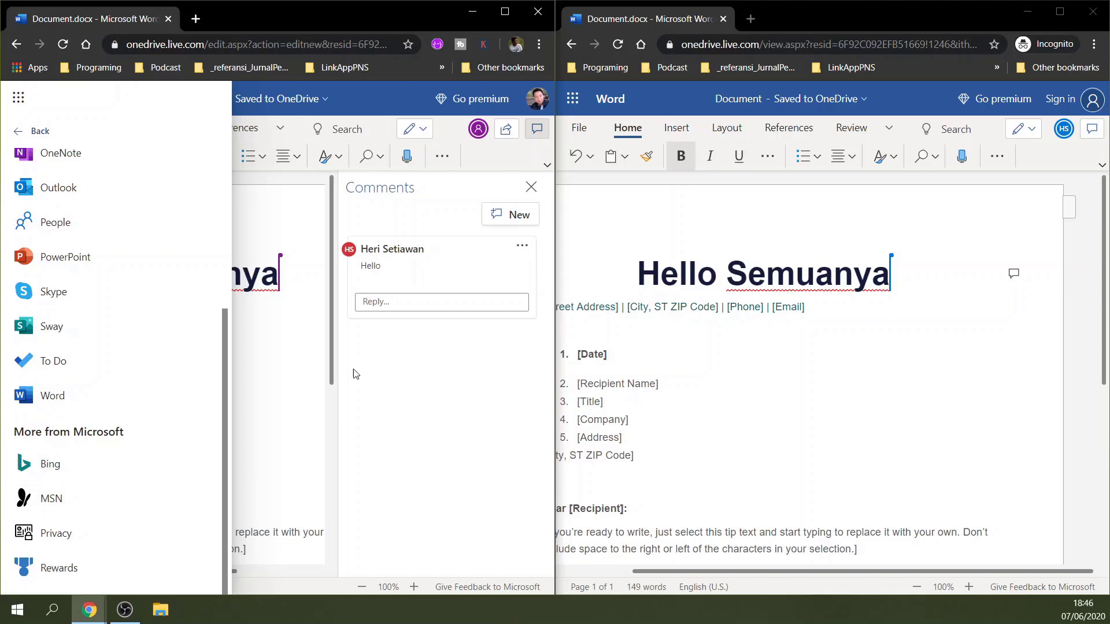
click(362, 456)
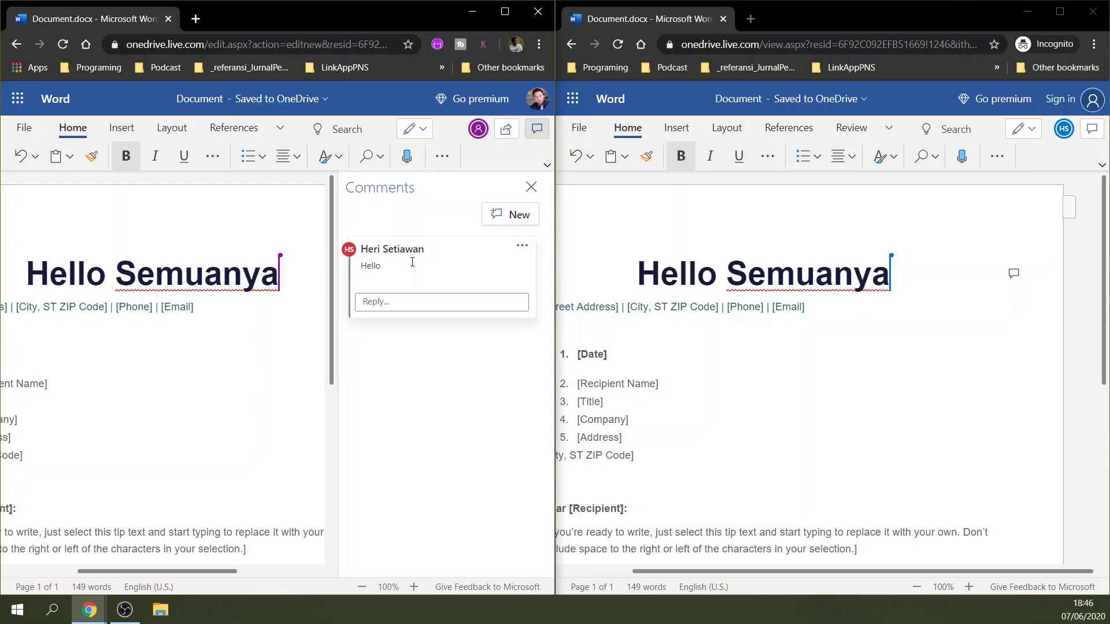
click(531, 187)
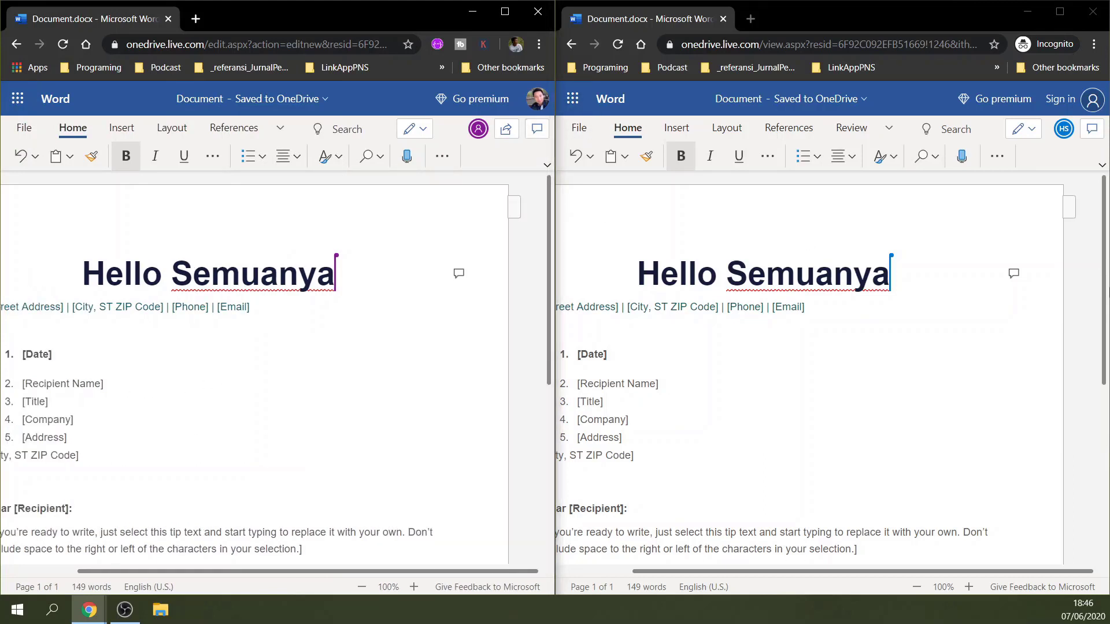